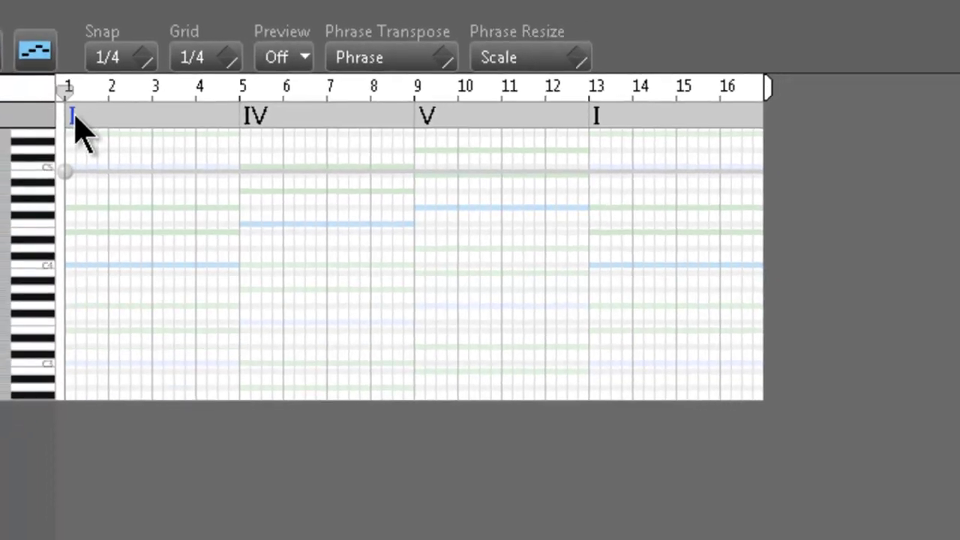
# Change the bar-5 chord to D minor (Dm).
pyautogui.click(74, 114)
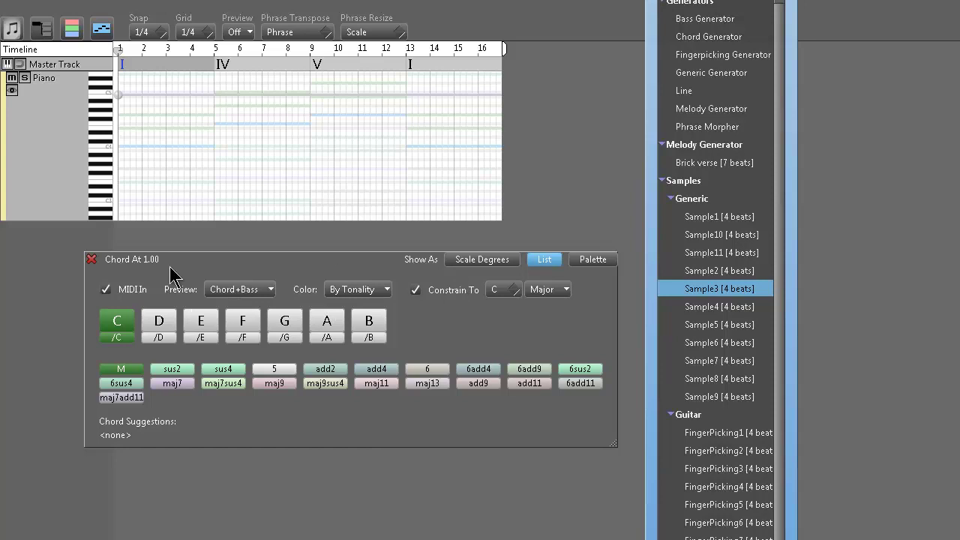
pyautogui.click(91, 261)
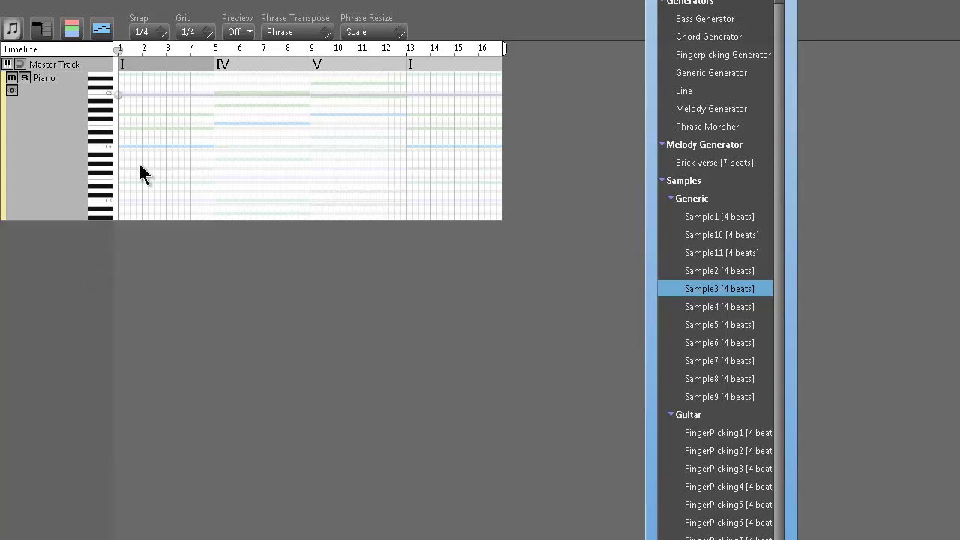
pyautogui.click(225, 65)
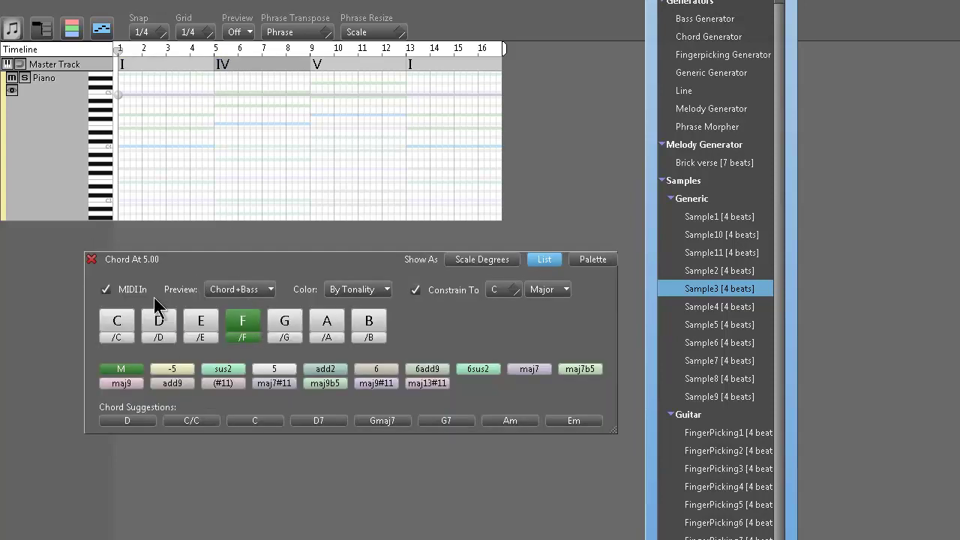
pyautogui.click(159, 325)
pyautogui.click(121, 369)
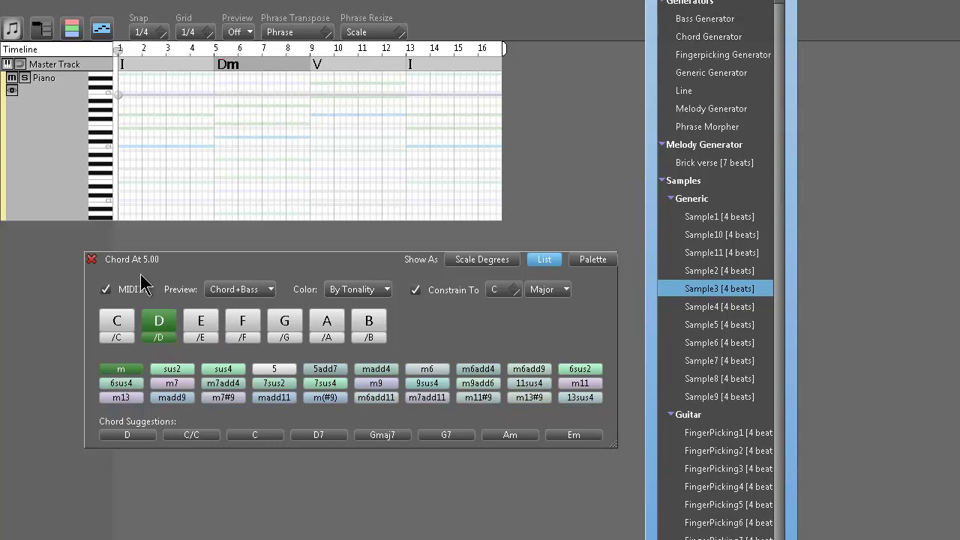
pyautogui.click(92, 260)
# Change the bar-9 chord to A minor (Am).
pyautogui.click(319, 66)
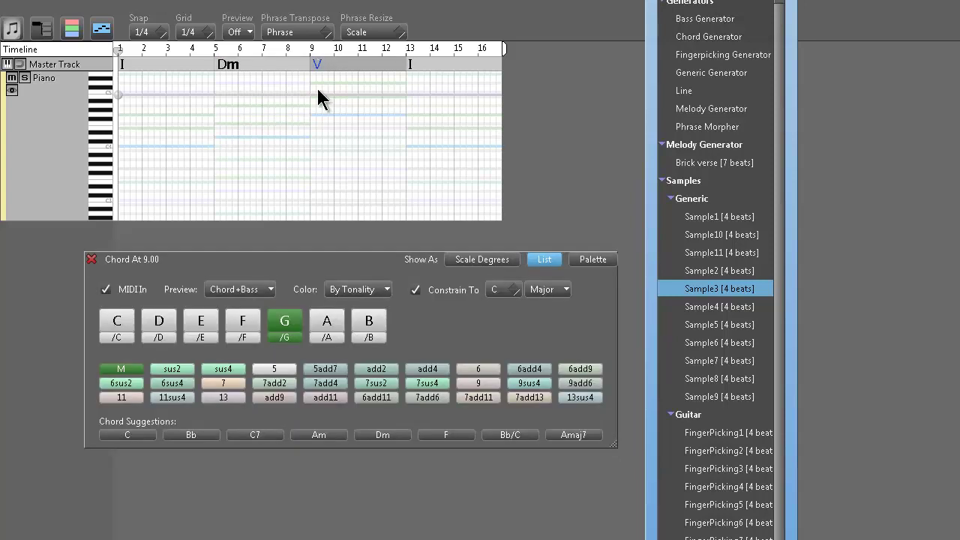
pyautogui.click(331, 327)
pyautogui.click(120, 369)
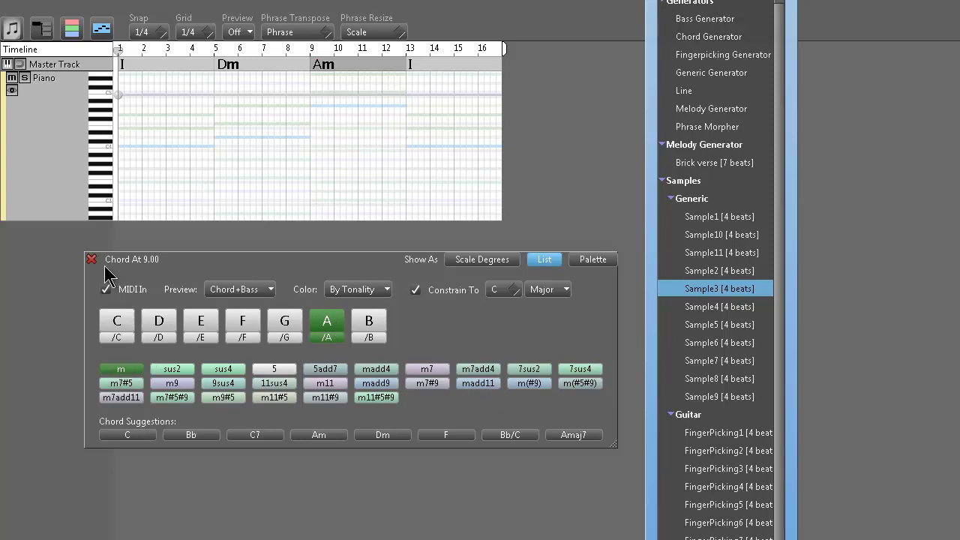
pyautogui.click(91, 259)
# Set the bar-13 chord to G and the bar-1 chord to C.
pyautogui.click(413, 67)
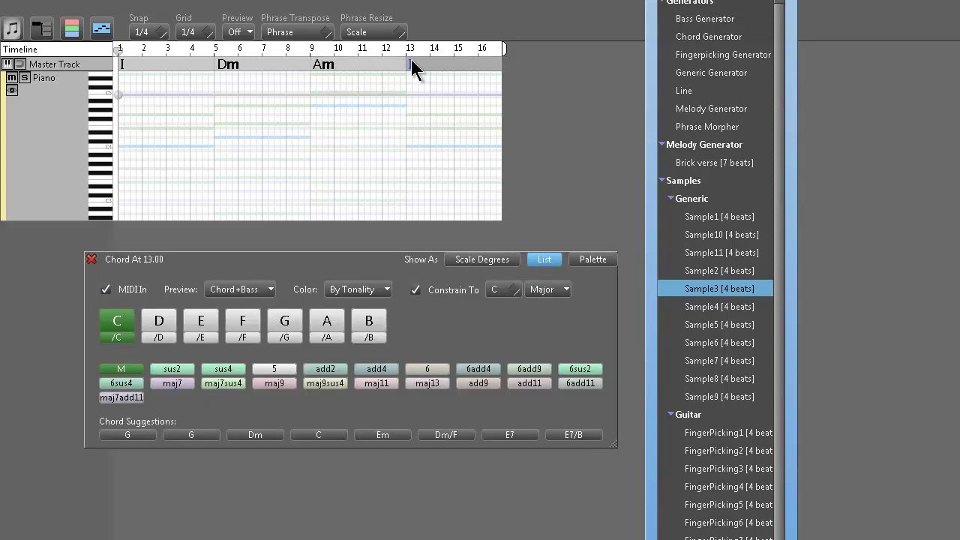
pyautogui.click(286, 328)
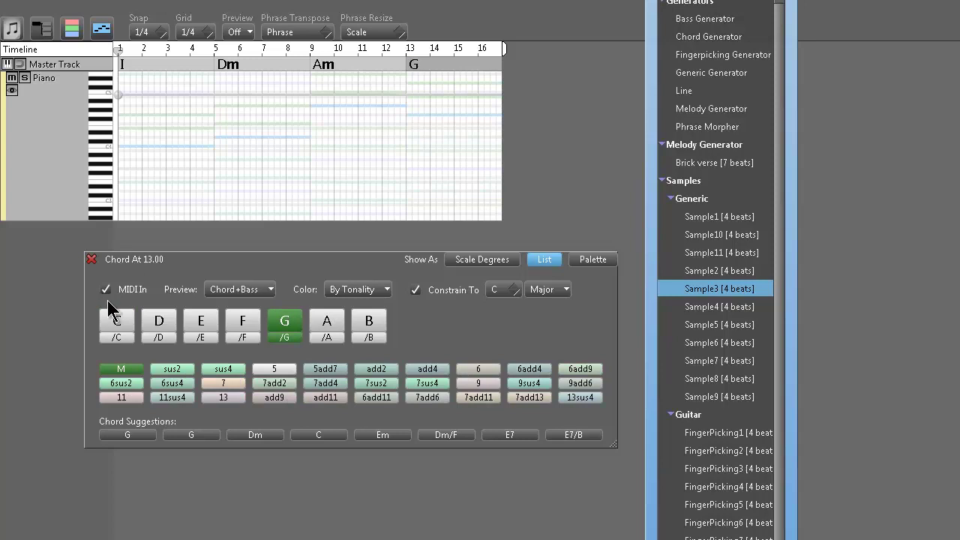
pyautogui.click(91, 260)
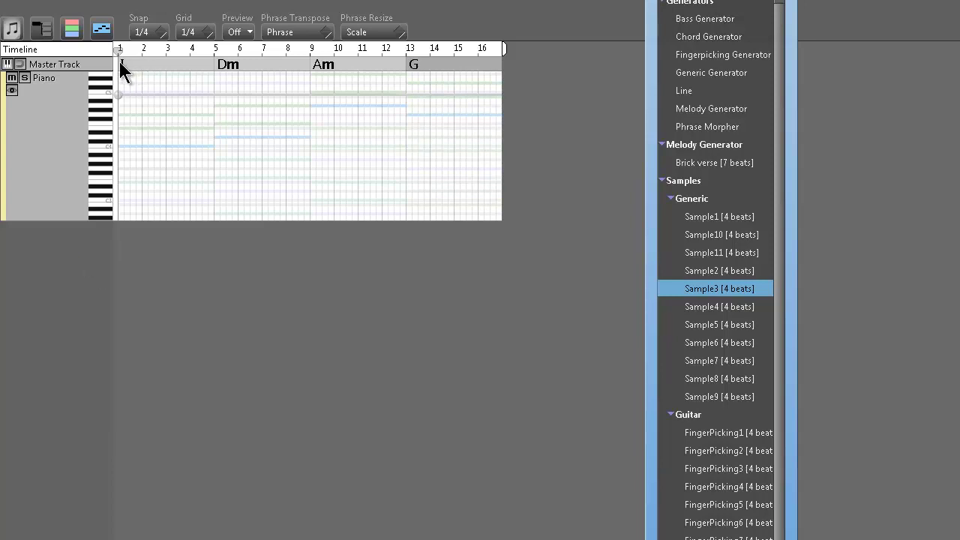
pyautogui.click(123, 64)
pyautogui.click(126, 324)
pyautogui.click(91, 260)
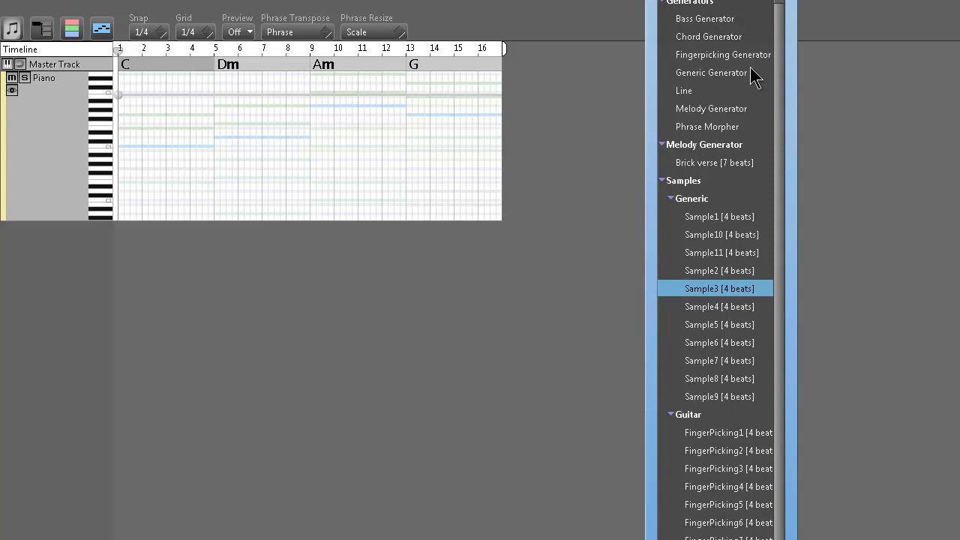
# Place Generic Generator phrases on the Piano track at bar 1 (C) and bar 5 (Dm).
pyautogui.moveTo(739, 75); pyautogui.dragTo(126, 130)
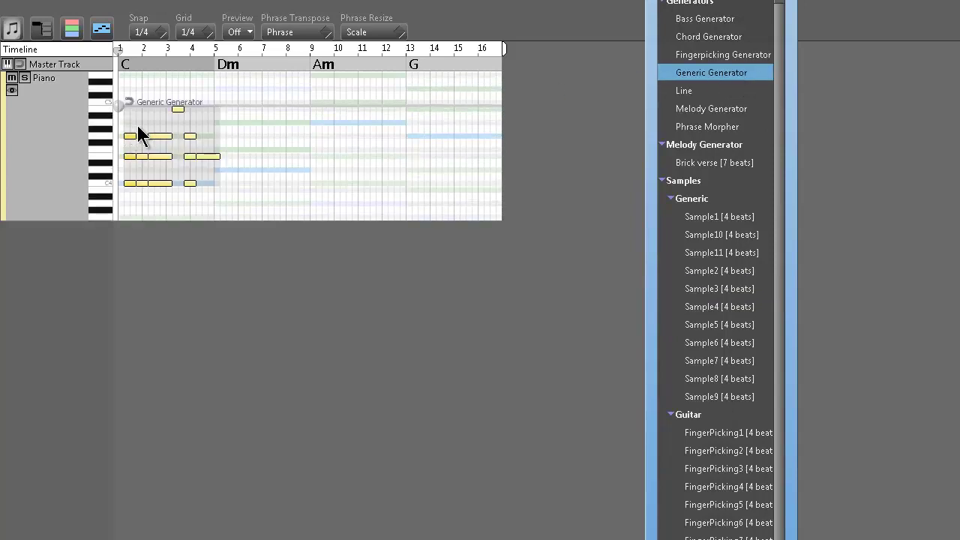
pyautogui.click(132, 124)
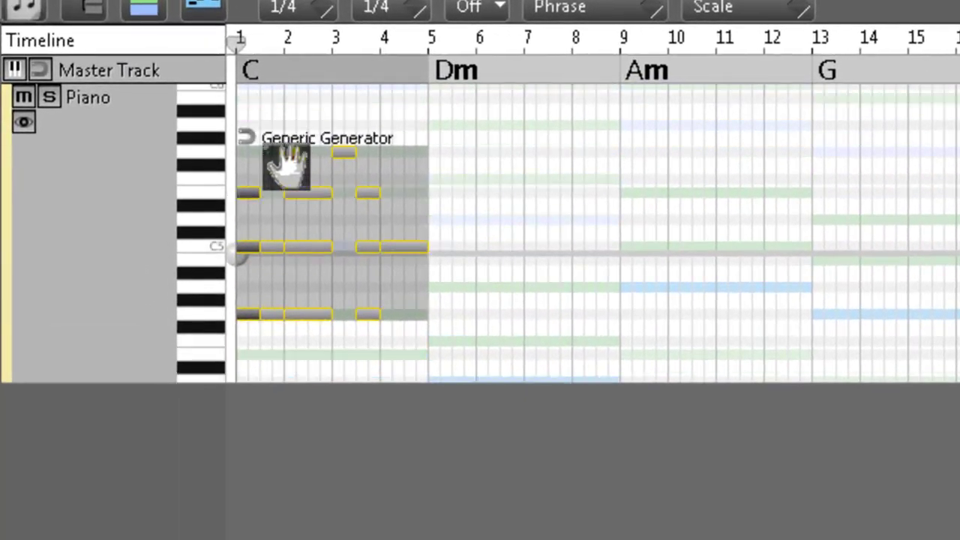
pyautogui.moveTo(281, 161); pyautogui.dragTo(290, 193)
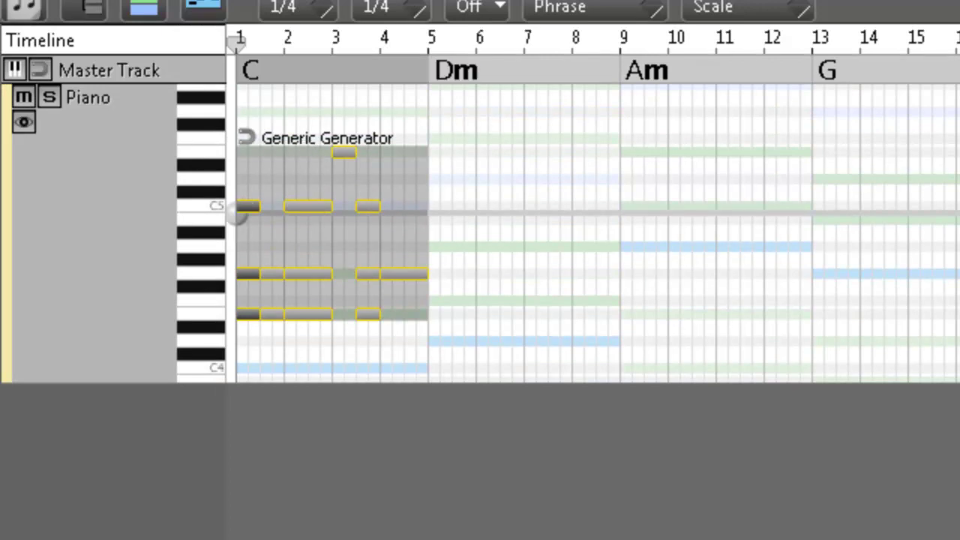
pyautogui.moveTo(788, 135); pyautogui.dragTo(454, 218)
pyautogui.click(463, 213)
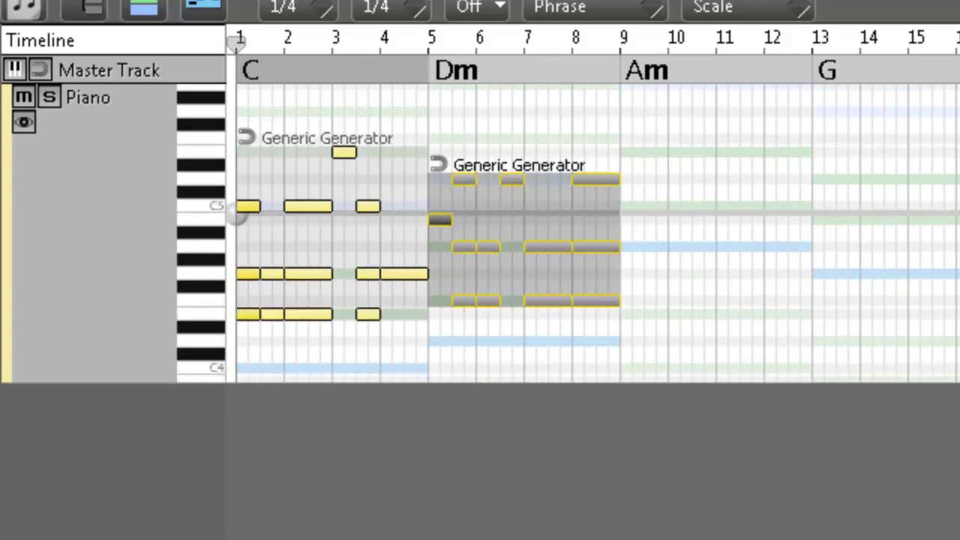
# Add Generic Generator phrases at bar 9 under Am and bar 13 under G.
pyautogui.moveTo(956, 176); pyautogui.dragTo(650, 236)
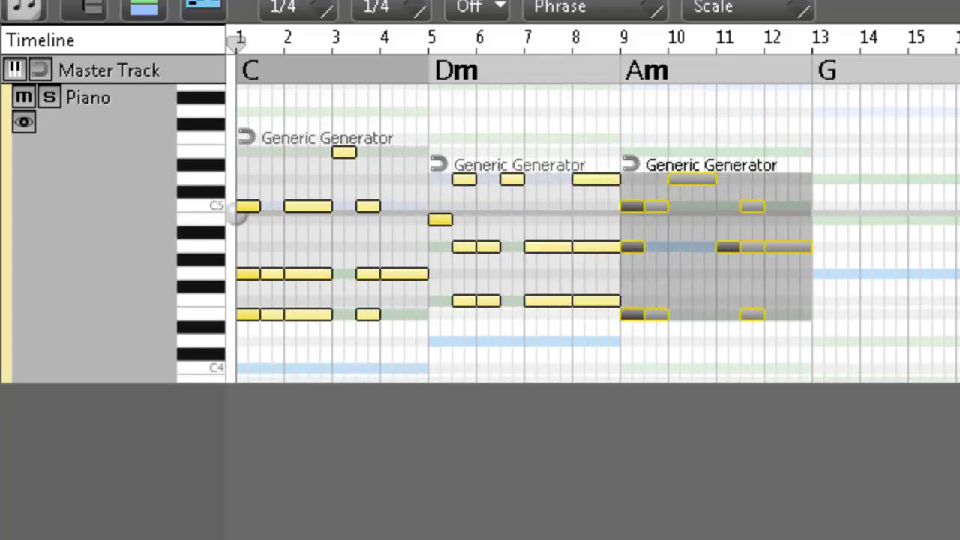
pyautogui.moveTo(959, 188); pyautogui.dragTo(825, 230)
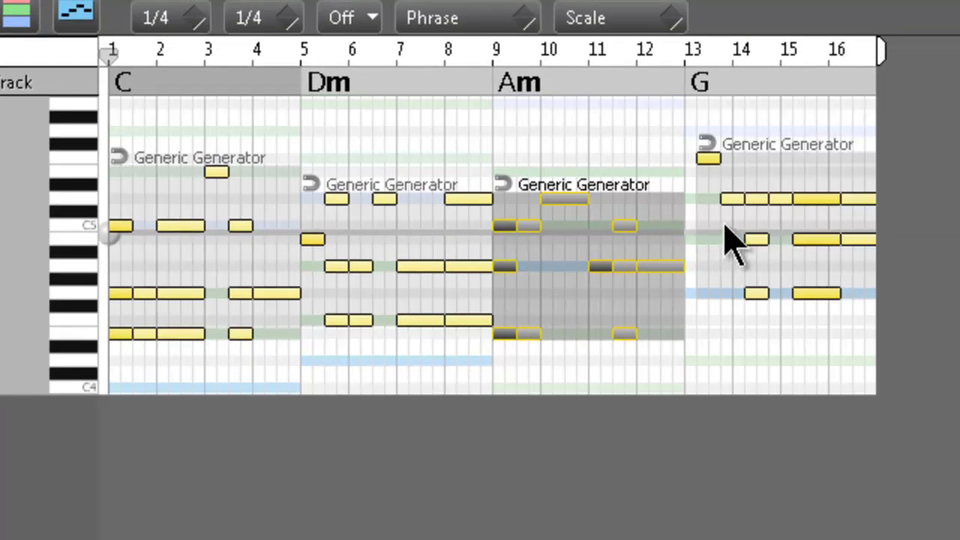
pyautogui.moveTo(731, 244); pyautogui.dragTo(707, 216)
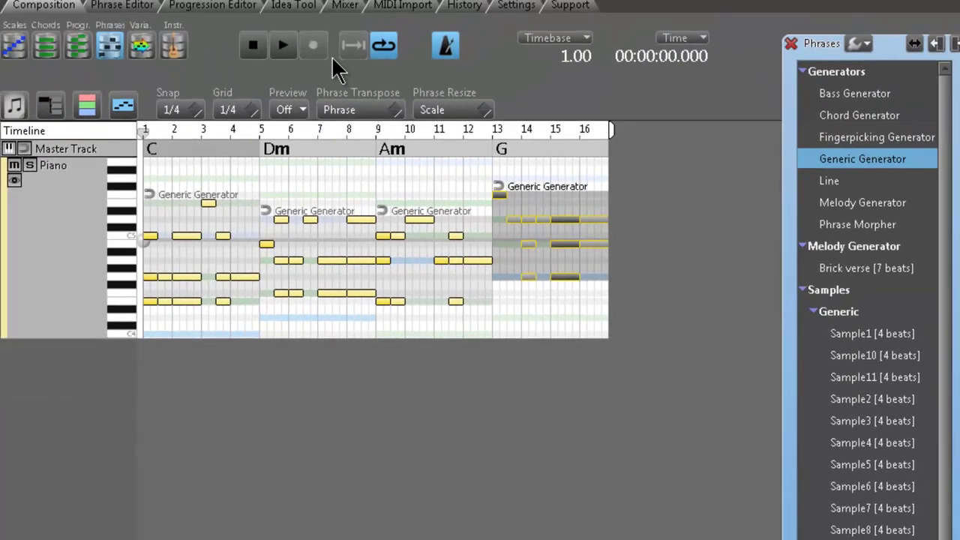
pyautogui.click(285, 46)
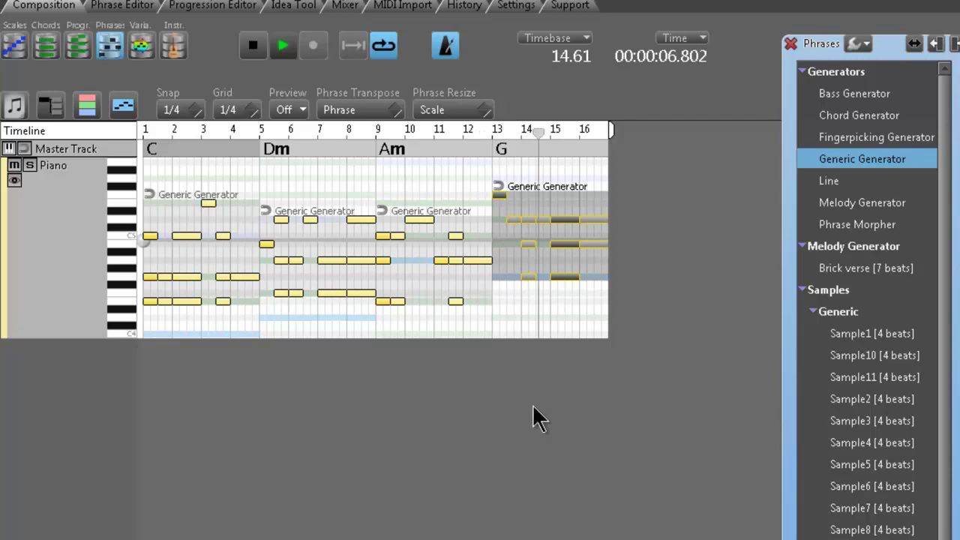
pyautogui.click(254, 46)
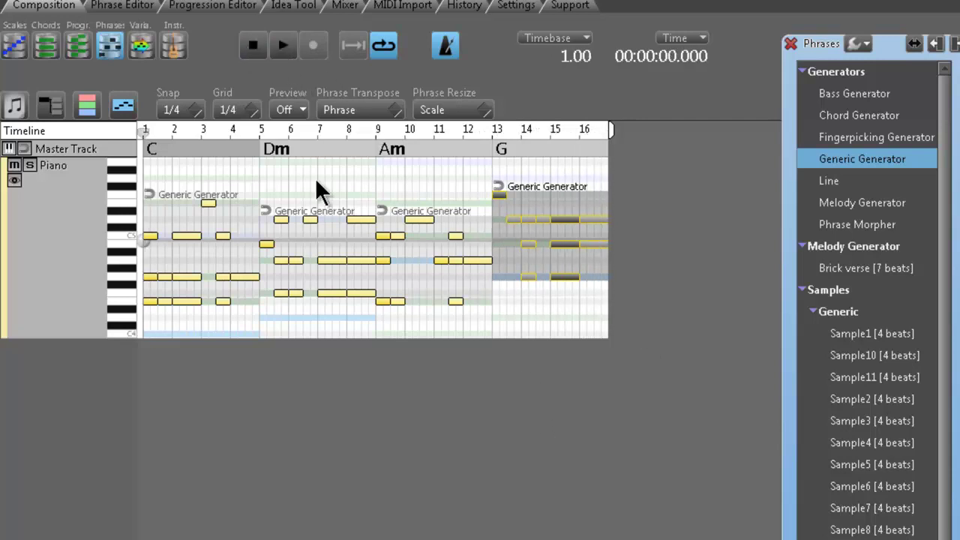
# Regenerate the C, Dm, Am and G Generic Generator phrases with new notes.
pyautogui.click(174, 261)
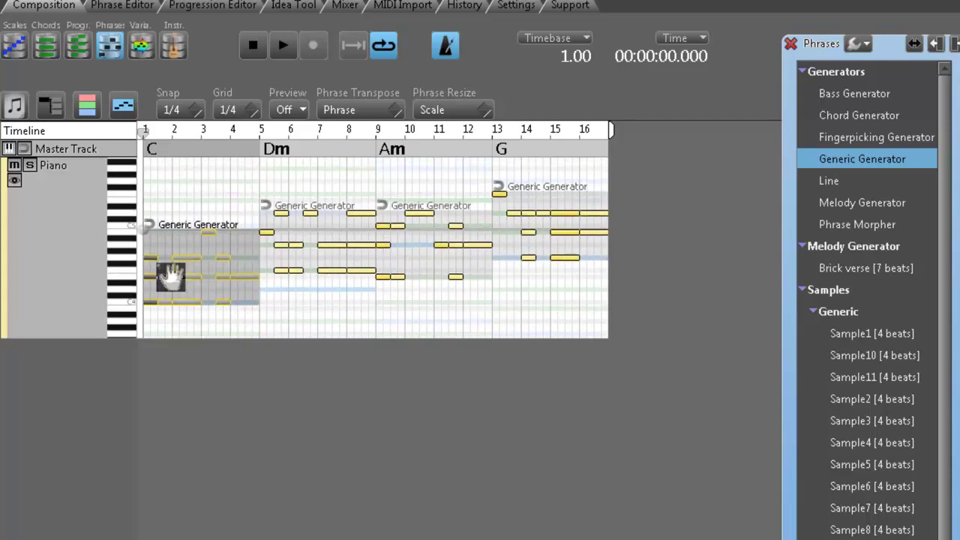
pyautogui.click(292, 255)
pyautogui.click(409, 225)
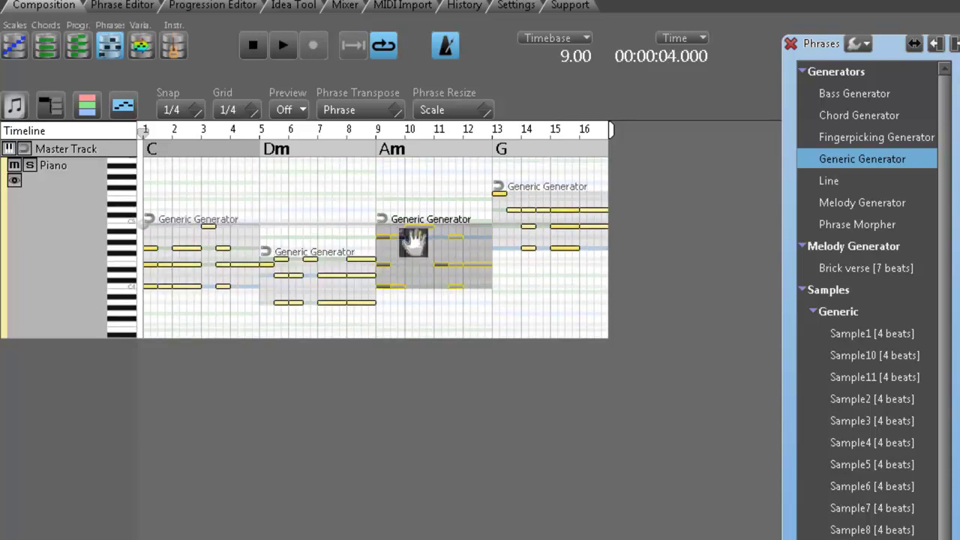
pyautogui.click(525, 238)
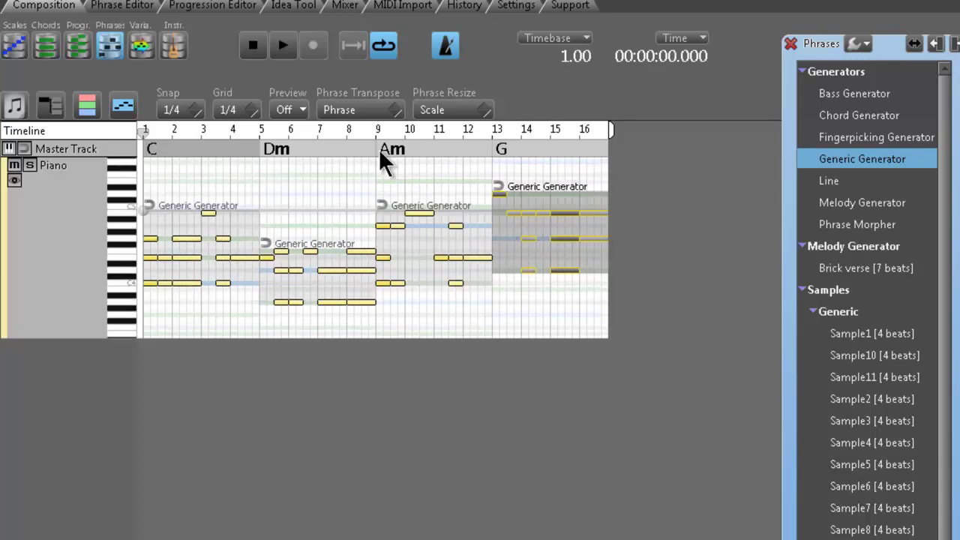
# Audition the regenerated arrangement, then open the bar-1 phrase's properties.
pyautogui.click(281, 46)
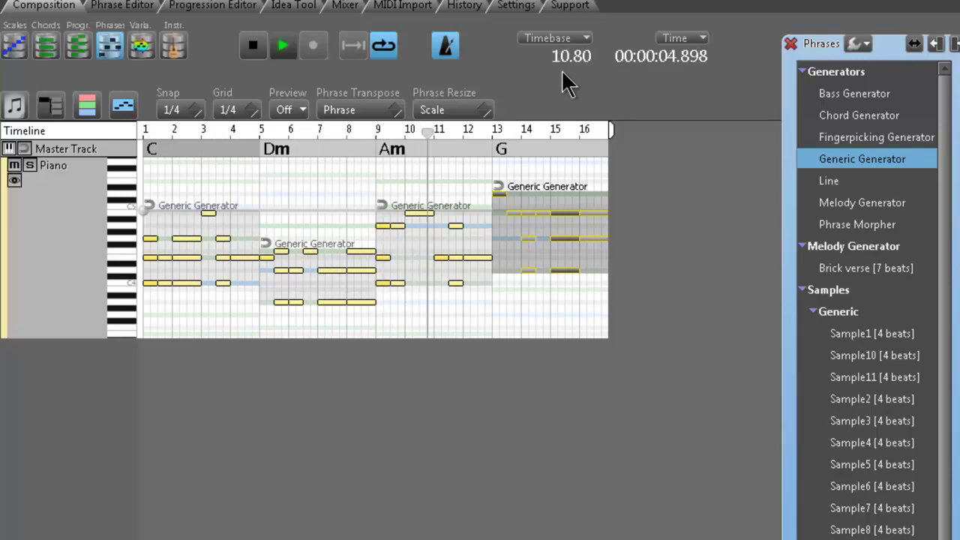
pyautogui.click(255, 43)
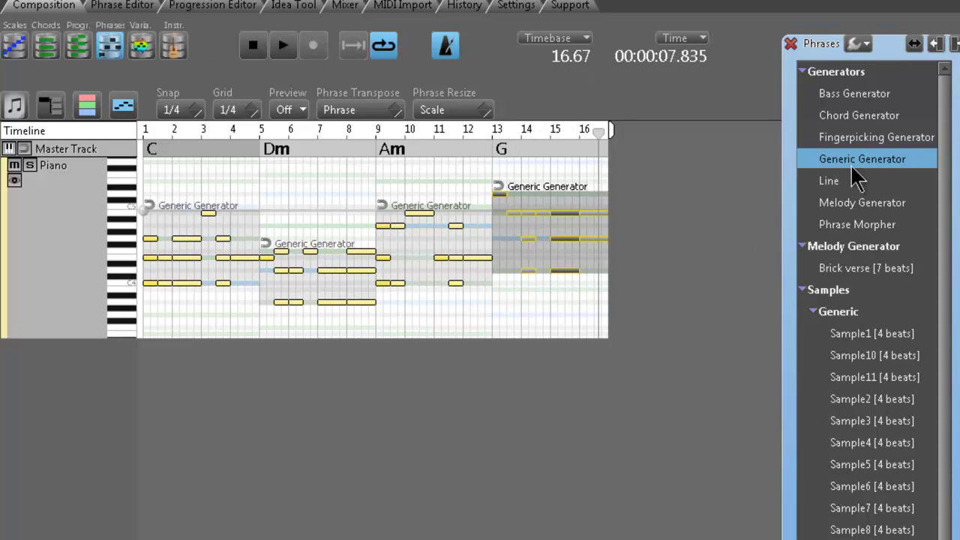
pyautogui.click(179, 254)
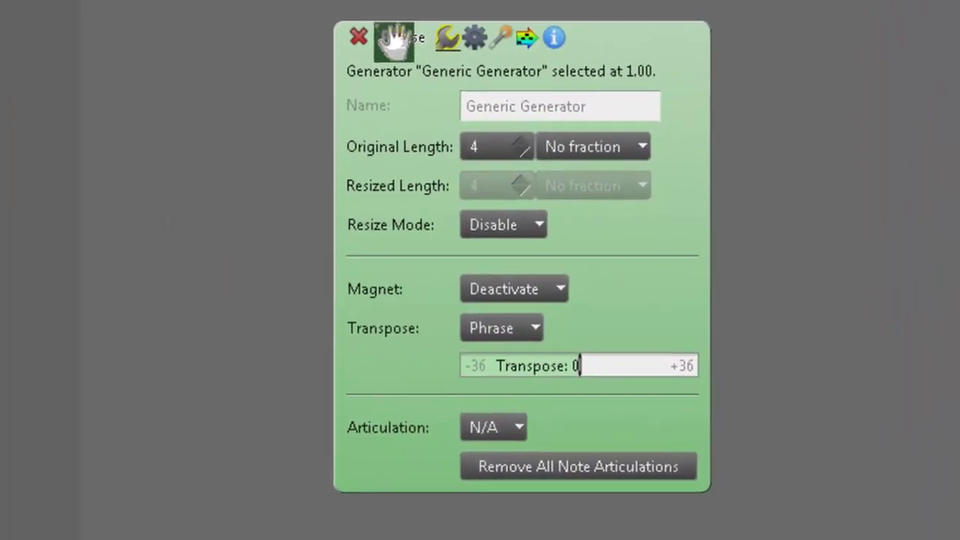
# Regenerate the bar-1 phrase with Probabilistic Rhythm, Density 0.77, Full Polyphony 15%, Monophonic Notes 79%.
pyautogui.click(501, 30)
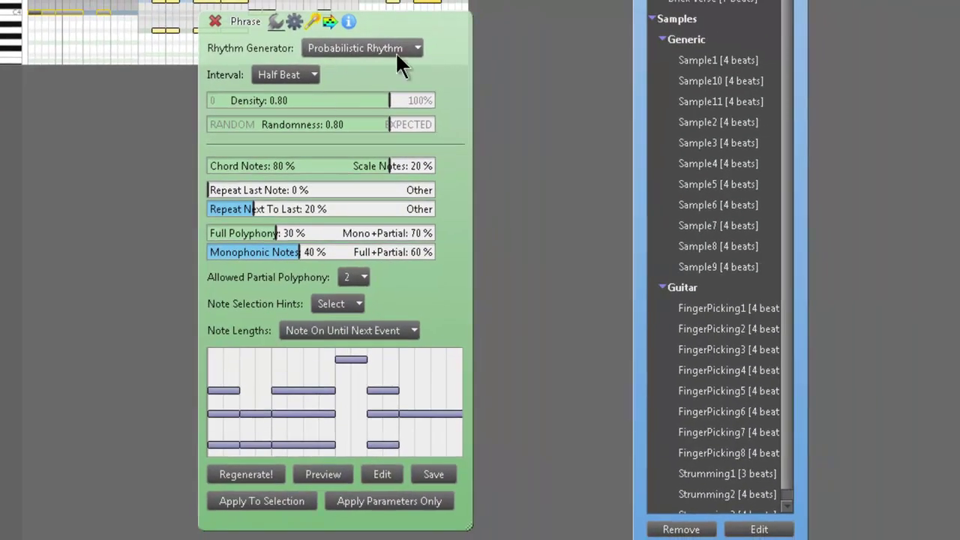
pyautogui.click(411, 50)
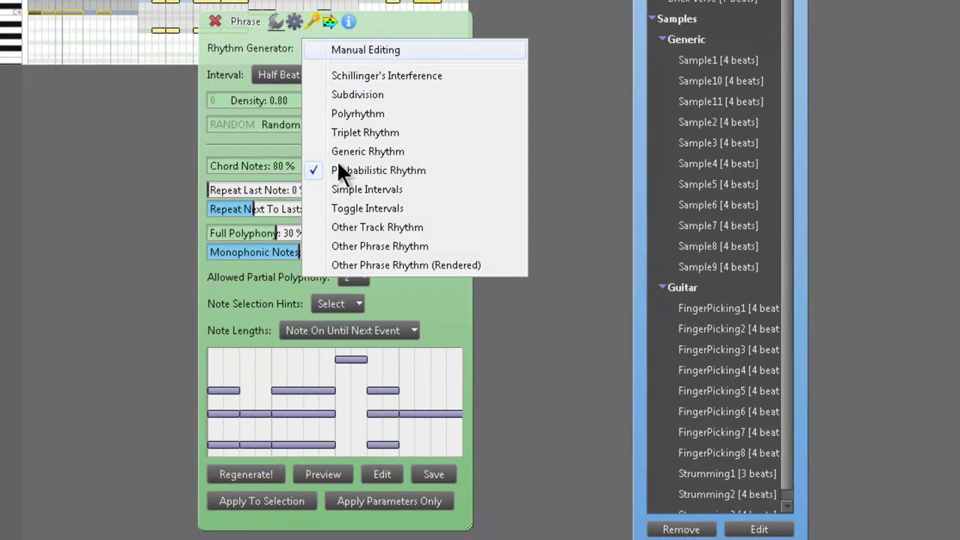
pyautogui.click(390, 25)
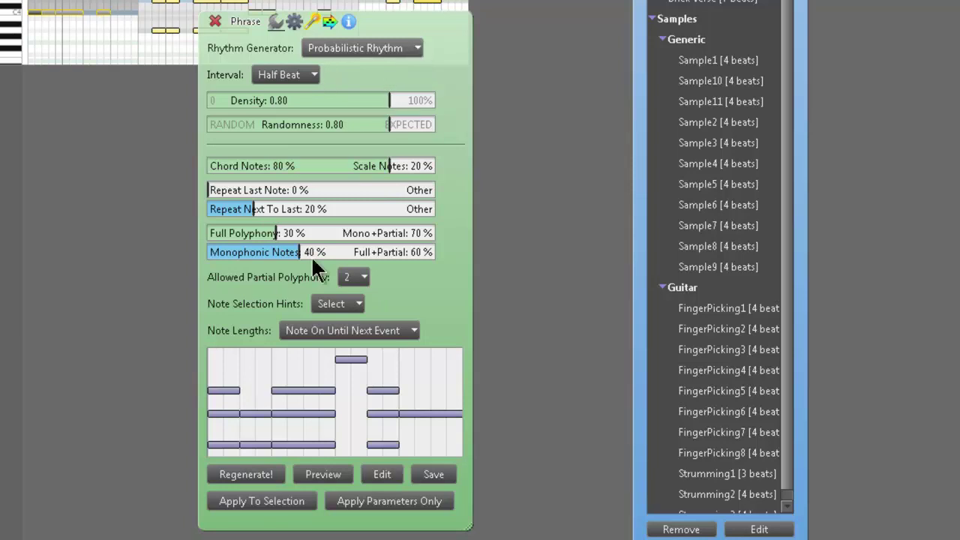
pyautogui.moveTo(375, 100)
pyautogui.mouseDown()
pyautogui.moveTo(336, 100)
pyautogui.moveTo(392, 101)
pyautogui.moveTo(382, 101)
pyautogui.mouseUp()
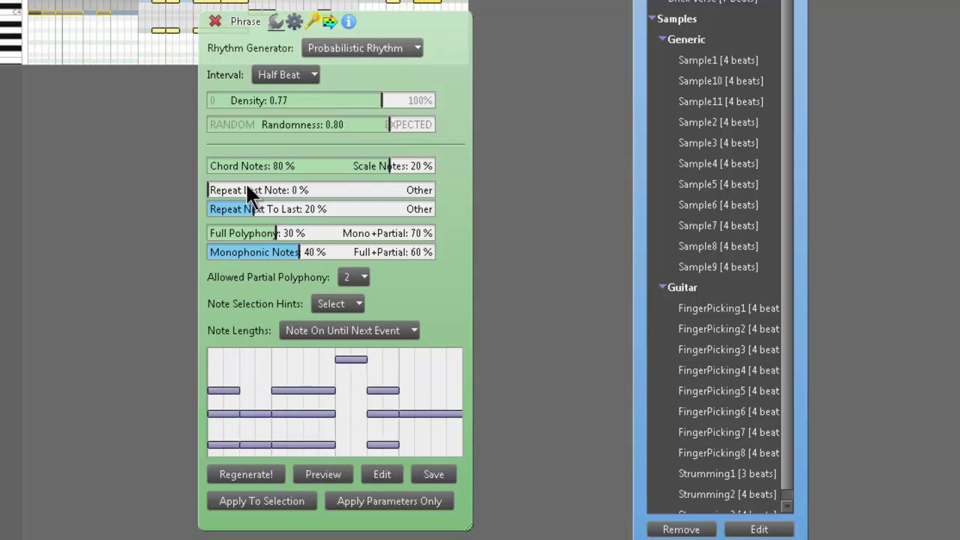
pyautogui.moveTo(230, 192)
pyautogui.mouseDown()
pyautogui.moveTo(310, 195)
pyautogui.moveTo(236, 209)
pyautogui.mouseUp()
pyautogui.moveTo(265, 239); pyautogui.dragTo(386, 249)
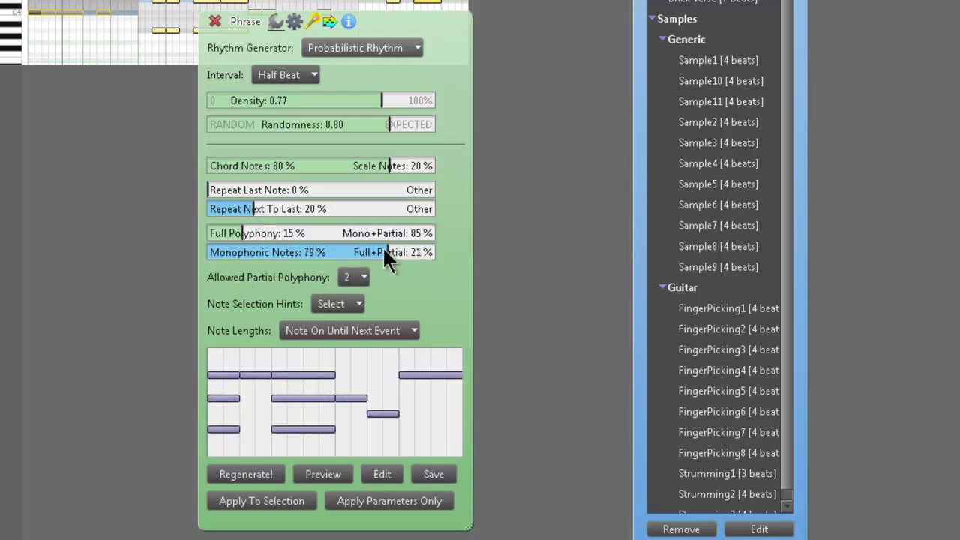
pyautogui.click(247, 474)
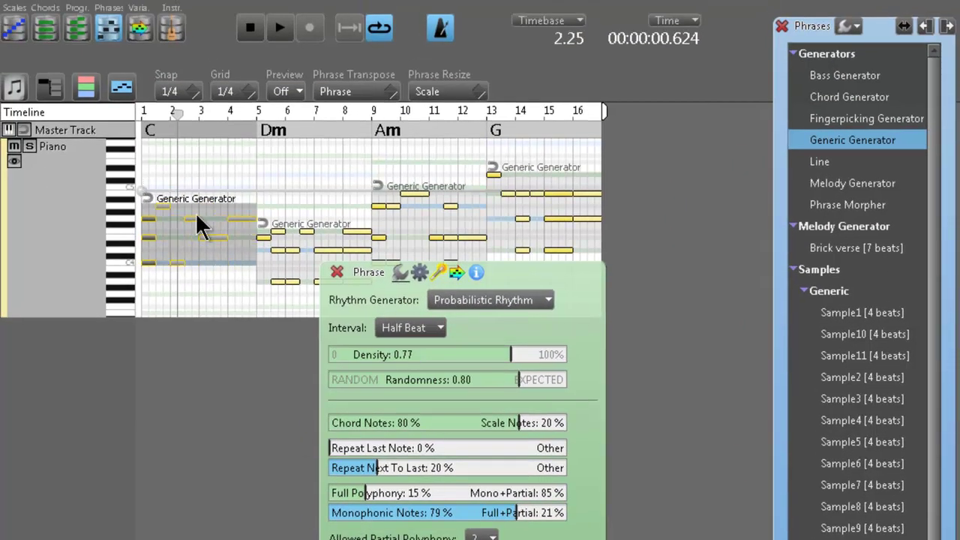
# Regenerate and apply a new pattern to the C phrase, then play it from bar 1.
pyautogui.click(278, 28)
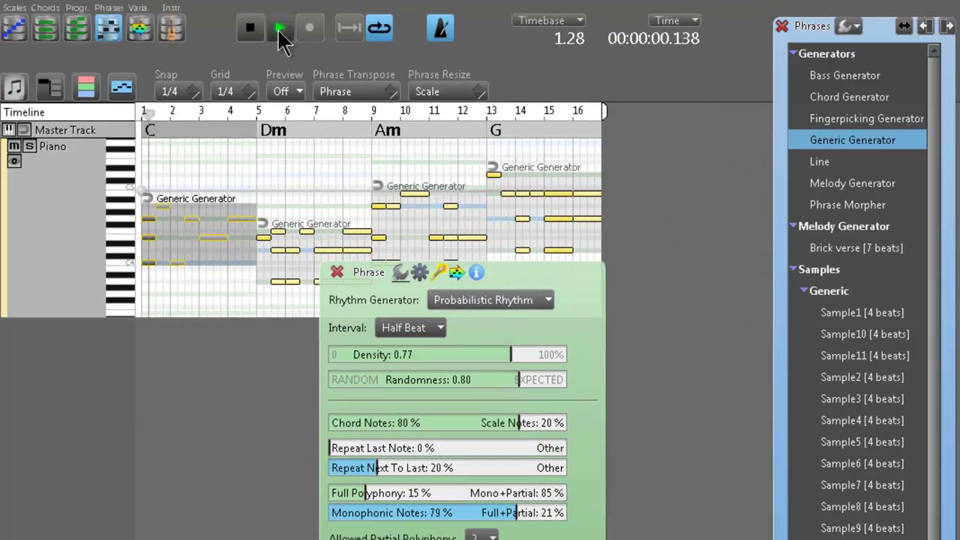
pyautogui.click(251, 28)
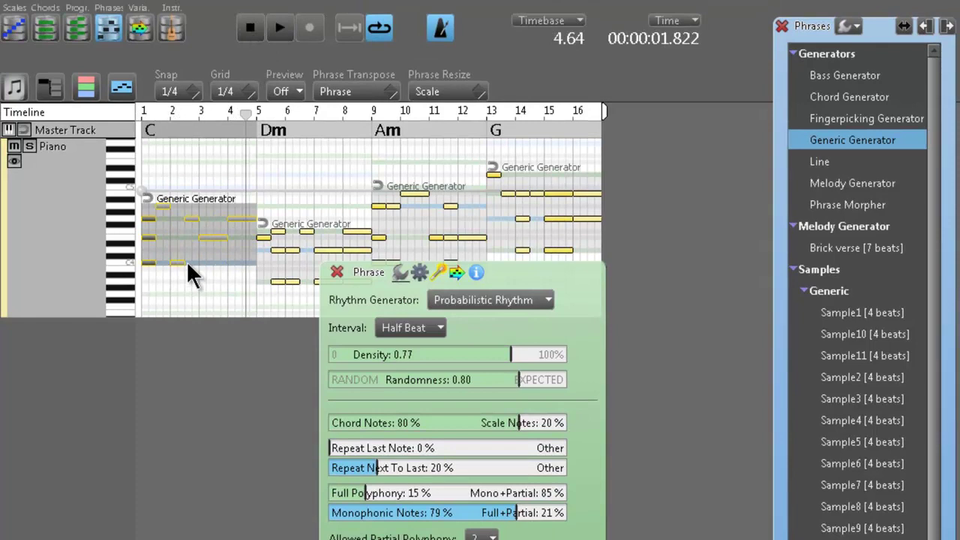
pyautogui.click(143, 108)
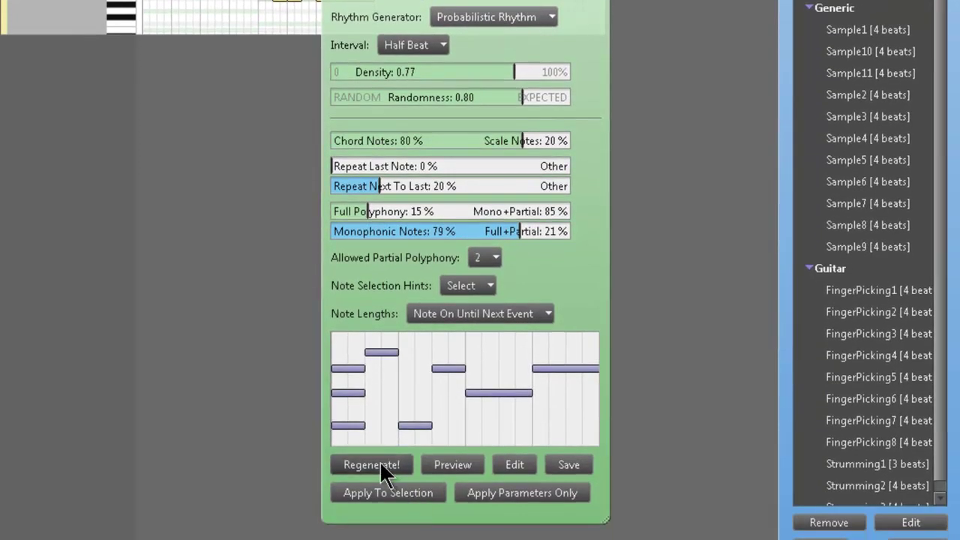
pyautogui.click(375, 464)
pyautogui.click(375, 495)
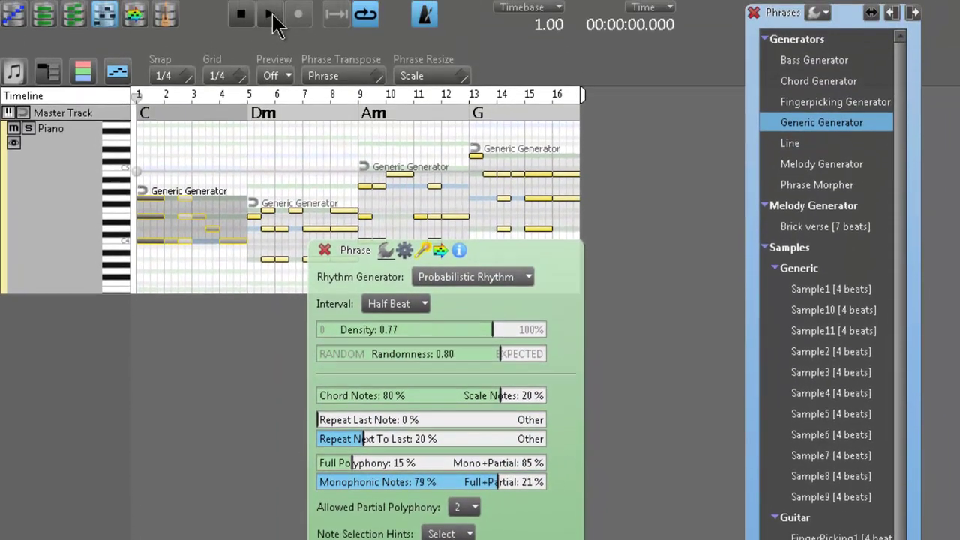
pyautogui.click(272, 41)
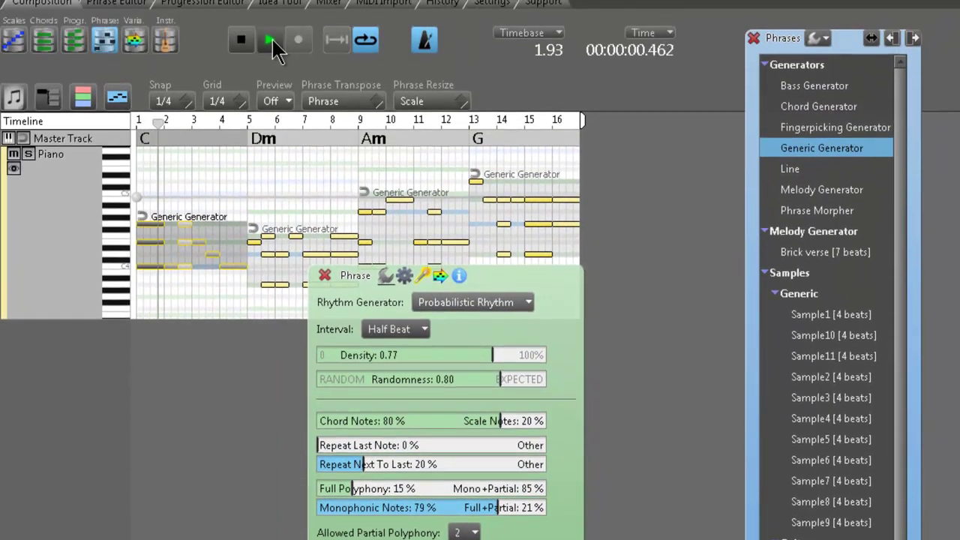
pyautogui.click(240, 40)
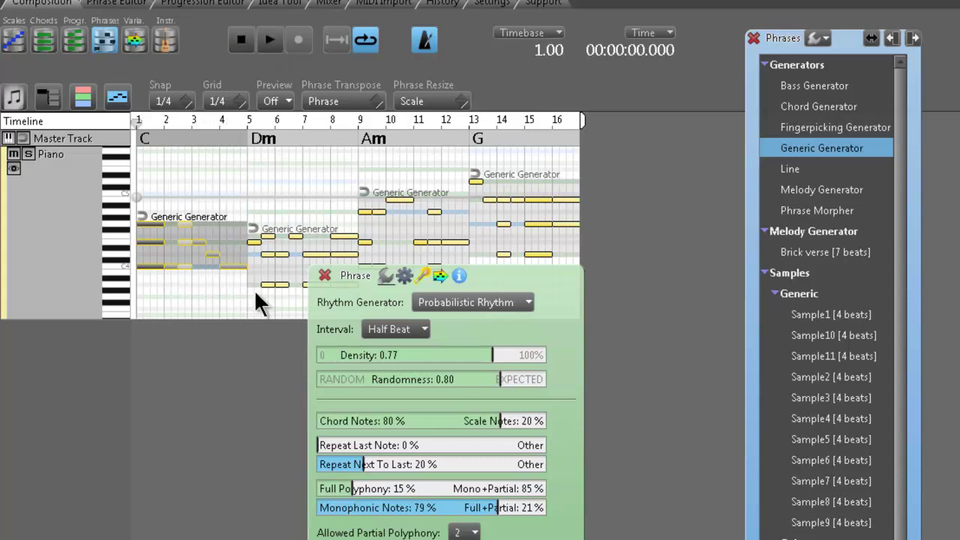
pyautogui.moveTo(487, 282); pyautogui.dragTo(632, 330)
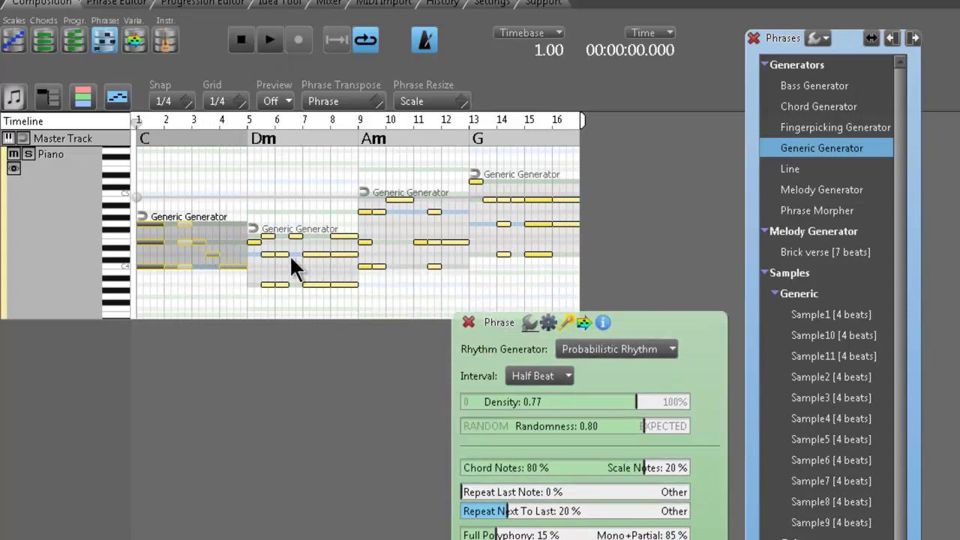
# Regenerate the Dm phrase with Full Polyphony 10%, apply it, and play the result.
pyautogui.click(279, 251)
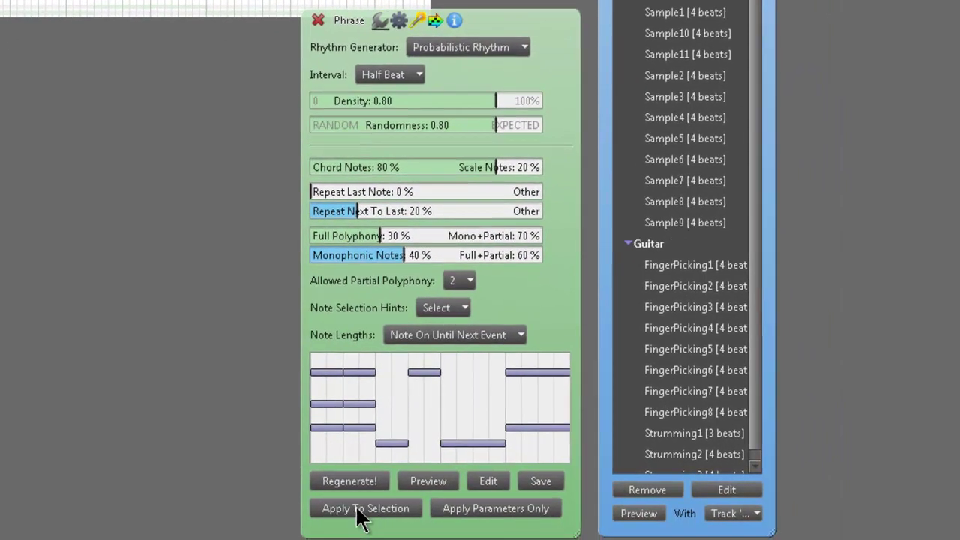
pyautogui.click(357, 508)
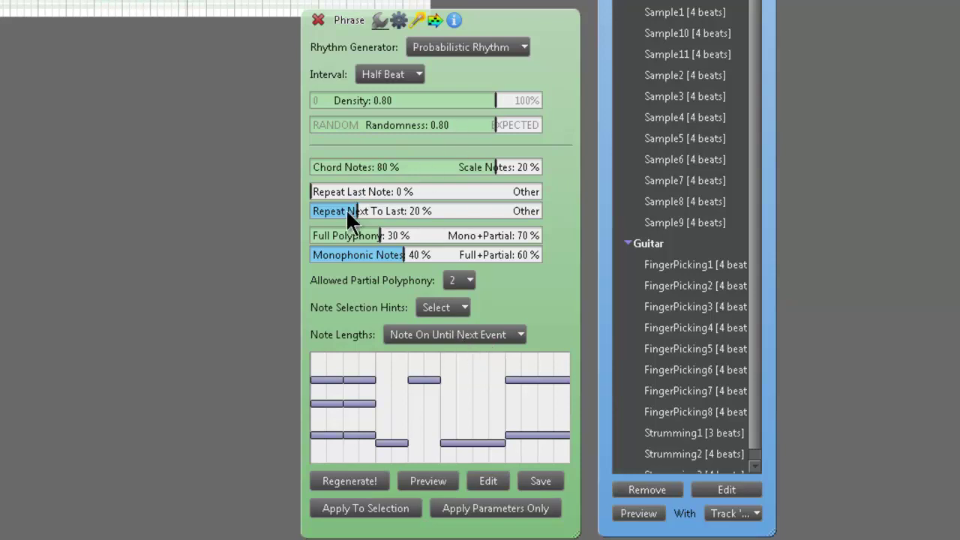
pyautogui.moveTo(375, 237); pyautogui.dragTo(490, 254)
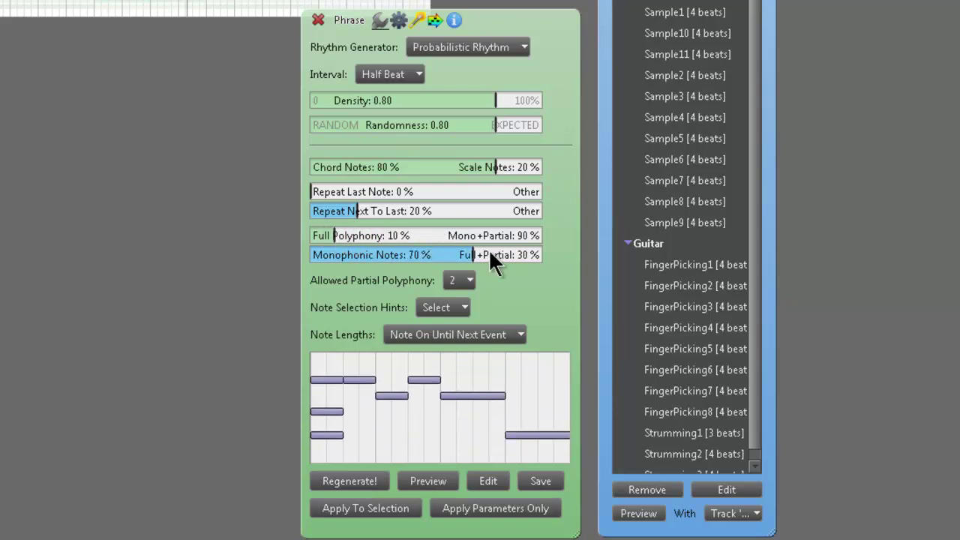
pyautogui.click(349, 480)
pyautogui.click(375, 510)
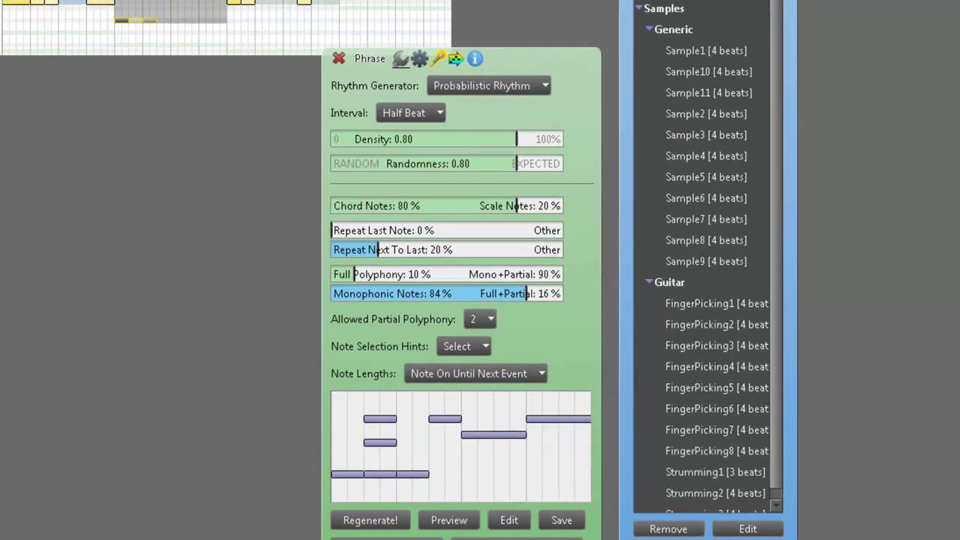
pyautogui.click(275, 31)
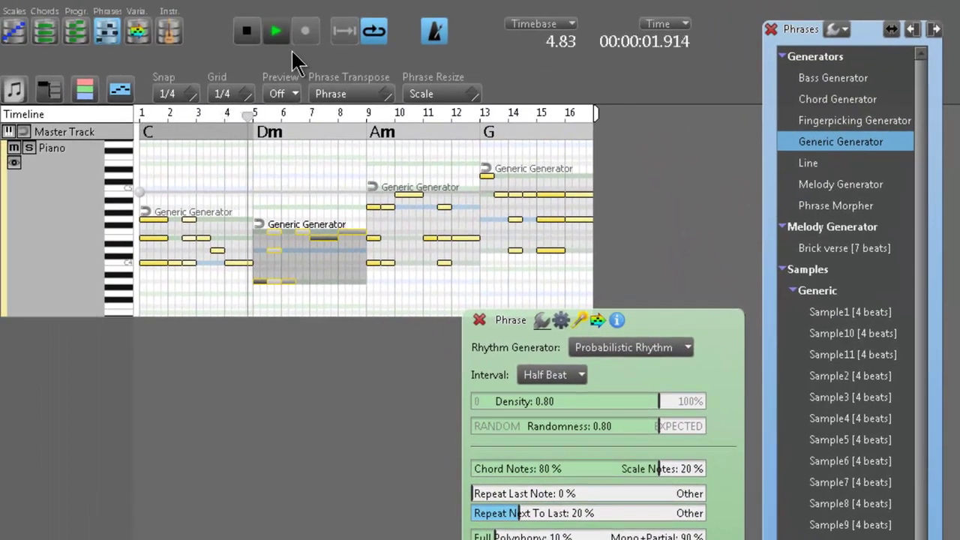
pyautogui.click(246, 31)
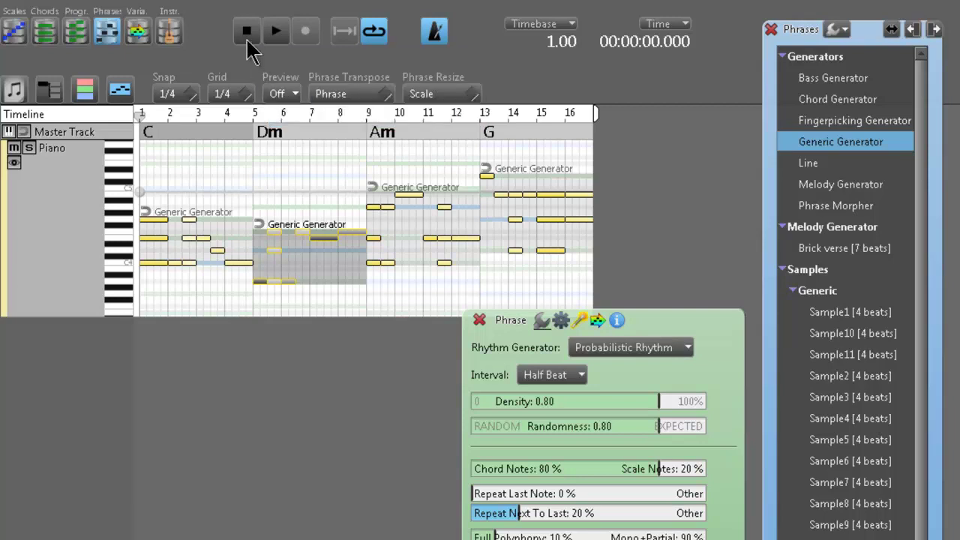
pyautogui.click(273, 32)
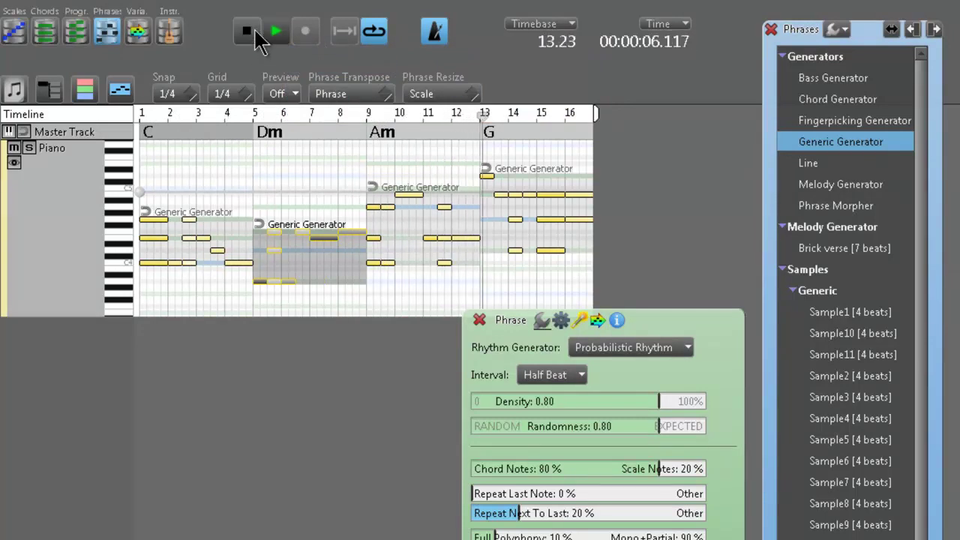
pyautogui.click(247, 31)
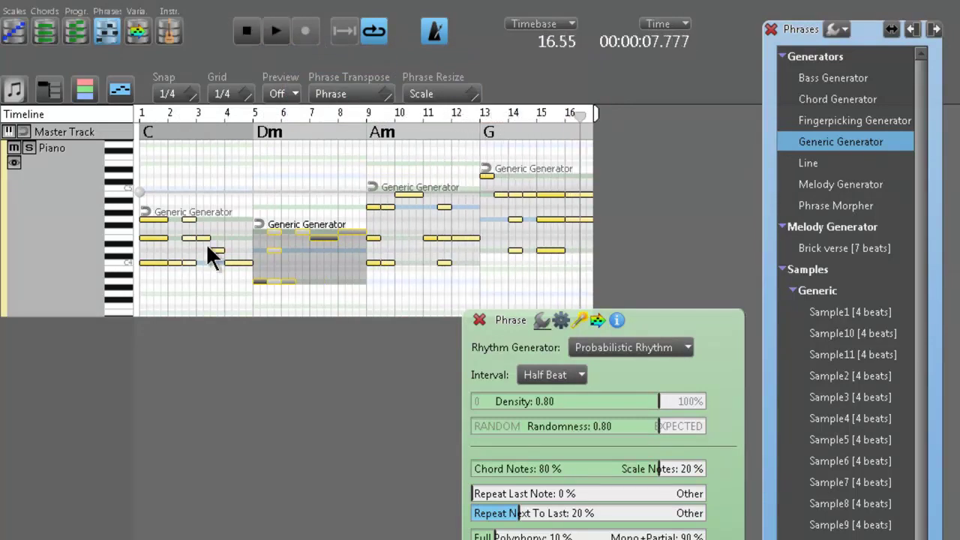
pyautogui.click(165, 213)
pyautogui.click(287, 244)
pyautogui.click(184, 237)
pyautogui.click(299, 252)
# Regenerate the Am phrase twice with R, auditioning each version from bar 9.
pyautogui.click(406, 234)
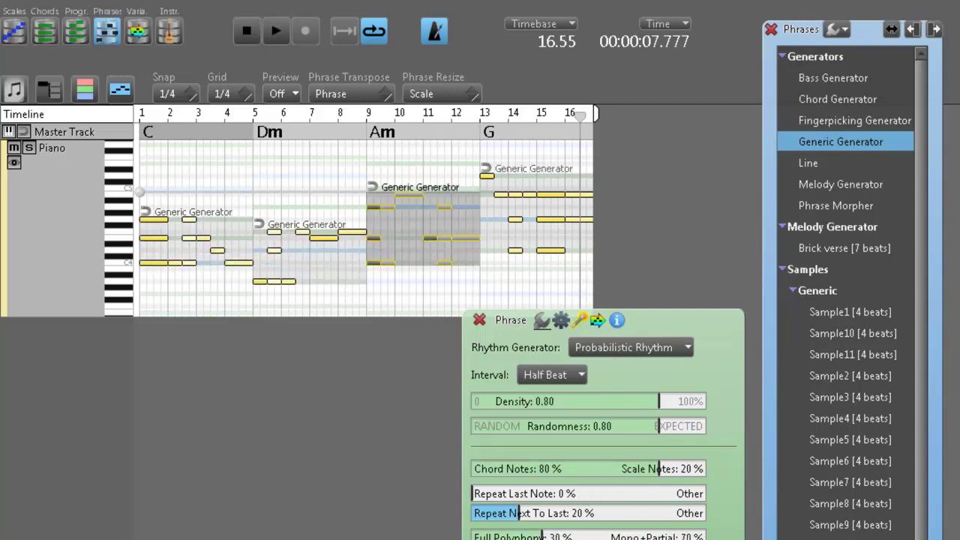
pyautogui.press('r')
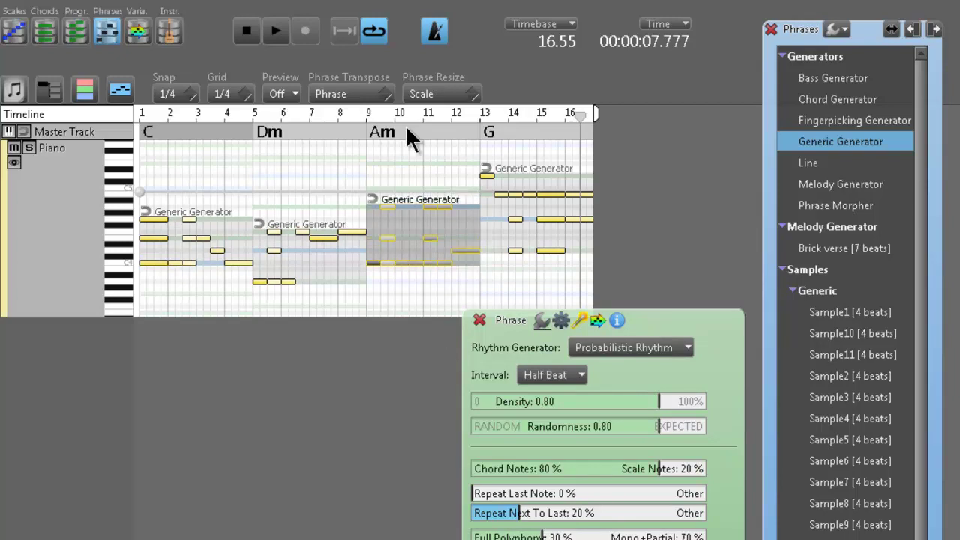
pyautogui.click(367, 114)
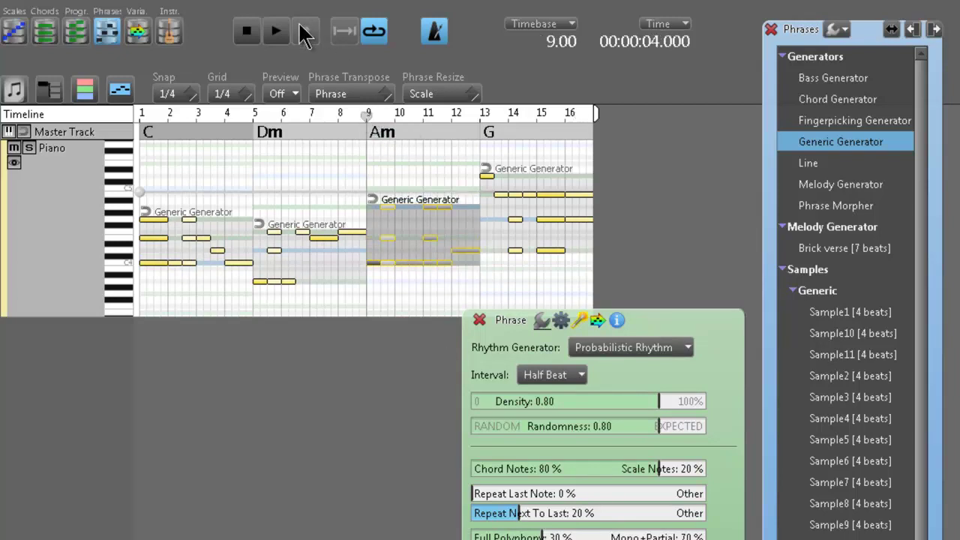
pyautogui.click(276, 32)
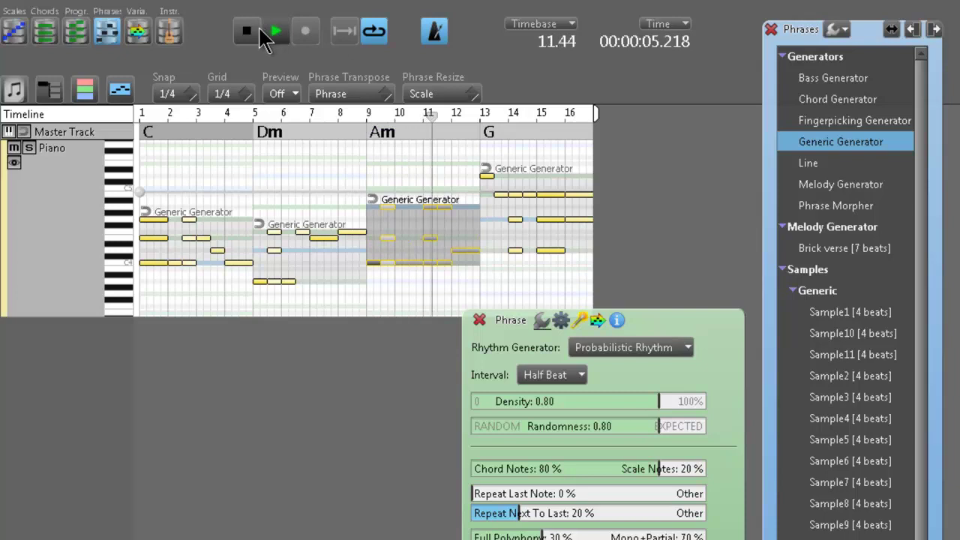
pyautogui.click(273, 28)
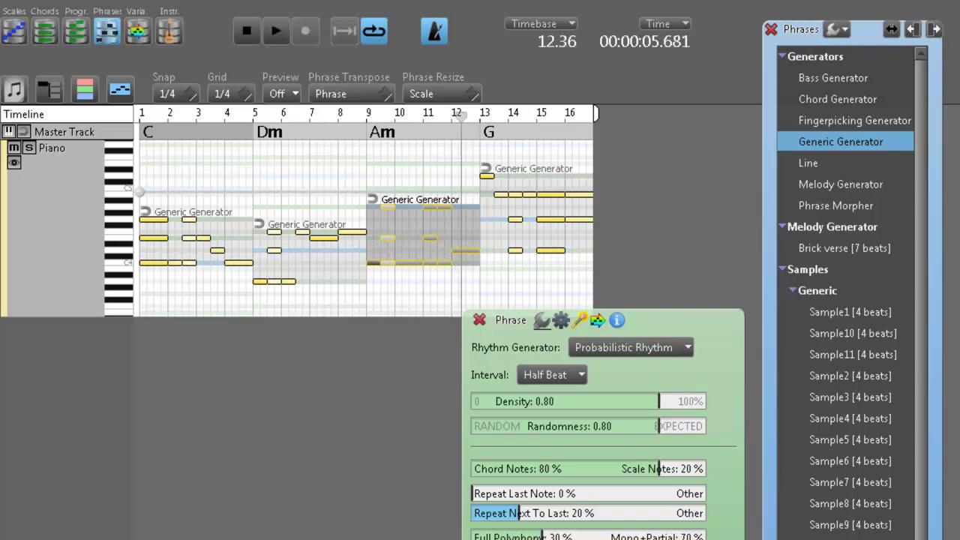
pyautogui.press('r')
pyautogui.click(367, 114)
pyautogui.click(286, 32)
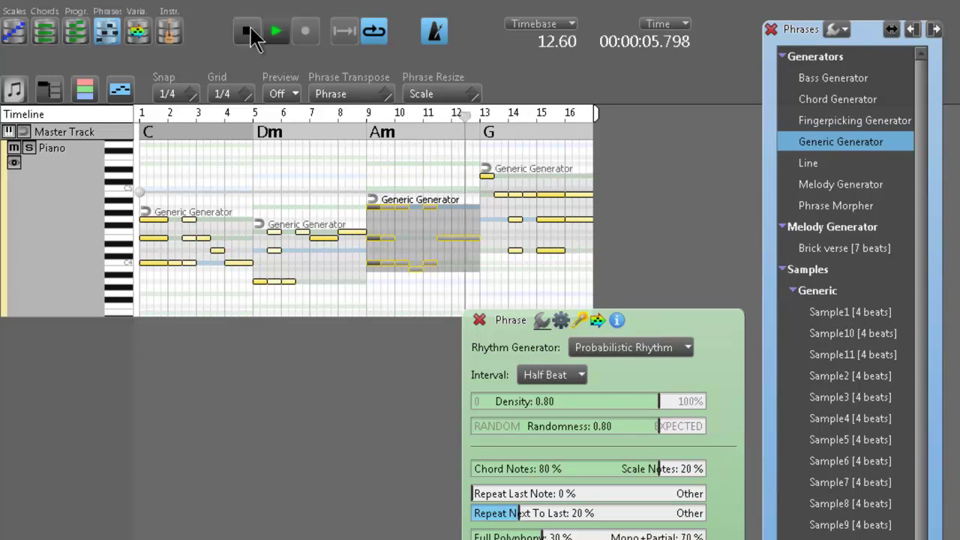
pyautogui.click(250, 32)
# Regenerate the Am phrase once more and audition it, then select the G phrase at bar 13.
pyautogui.press('r')
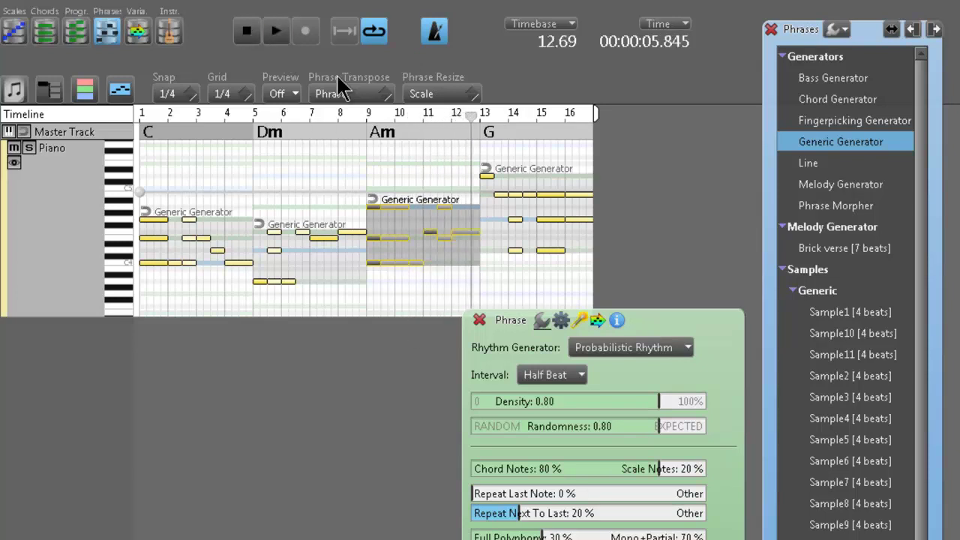
pyautogui.click(367, 119)
pyautogui.click(277, 31)
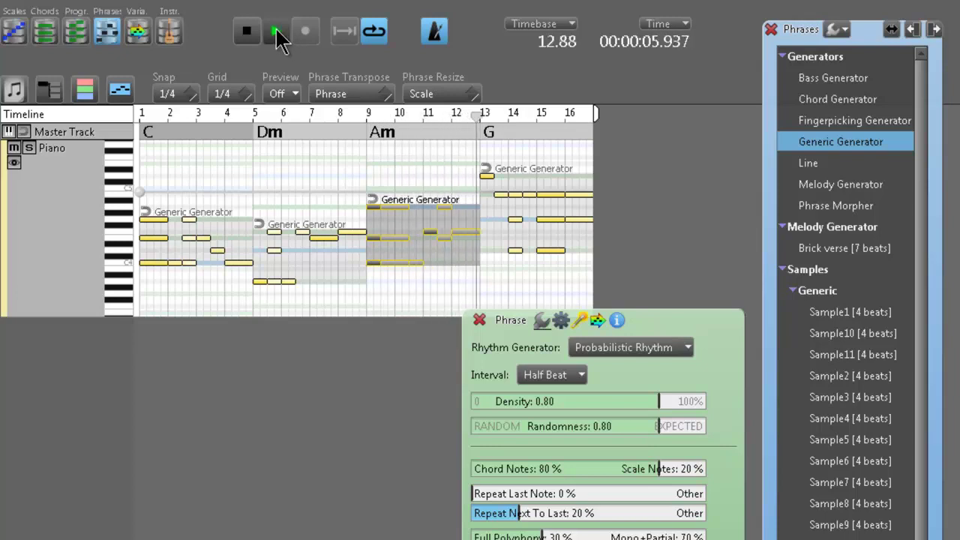
pyautogui.click(252, 31)
pyautogui.click(488, 114)
pyautogui.click(481, 113)
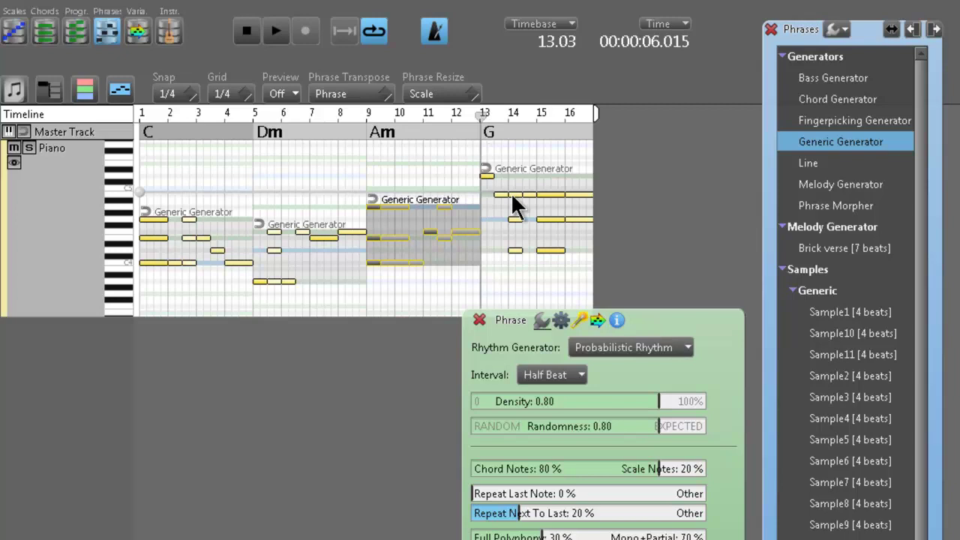
pyautogui.click(506, 190)
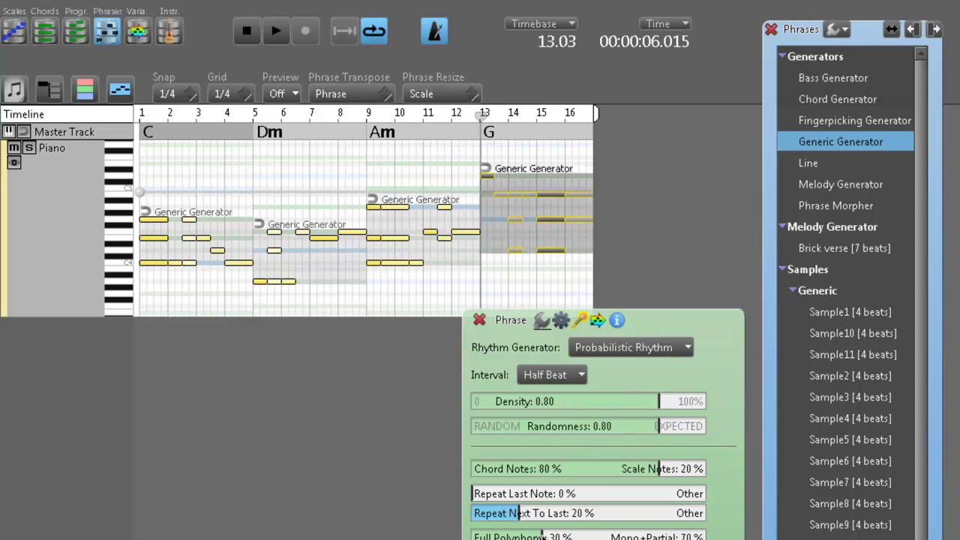
# Set the G phrase's Full Polyphony to 8% and play from bar 9 through bar 16.
pyautogui.moveTo(542, 536); pyautogui.dragTo(490, 536)
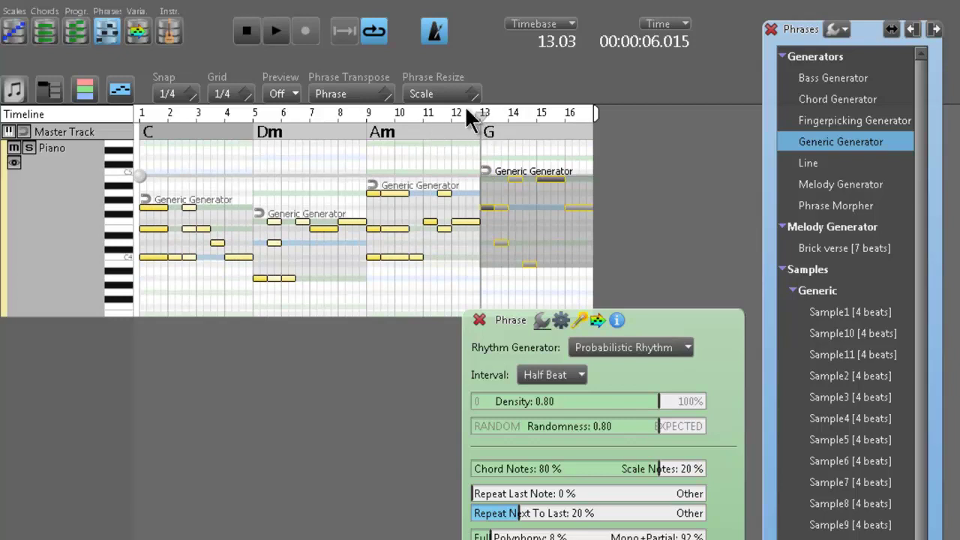
pyautogui.click(367, 112)
pyautogui.click(279, 37)
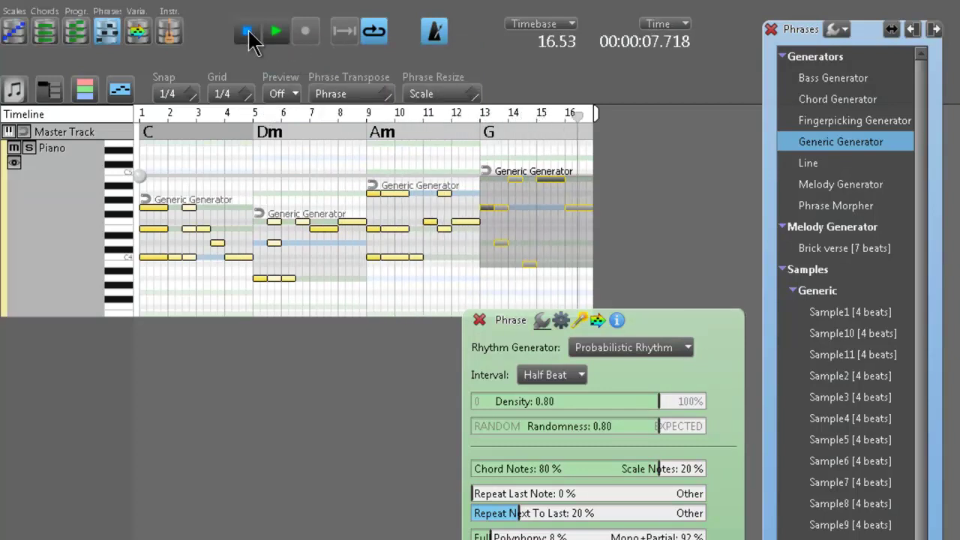
pyautogui.click(249, 33)
pyautogui.moveTo(454, 328); pyautogui.dragTo(681, 324)
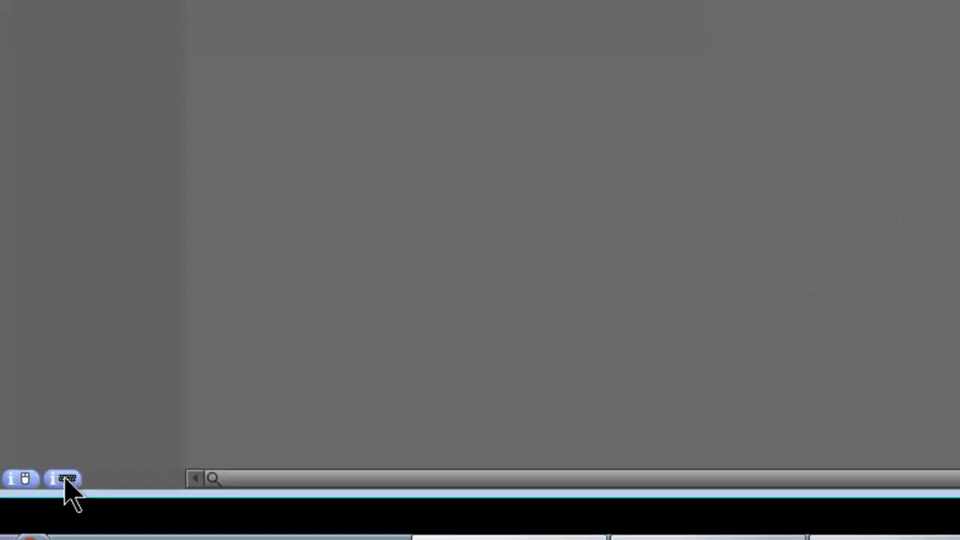
# Add a new, taller track below the Piano track.
pyautogui.moveTo(67, 455)
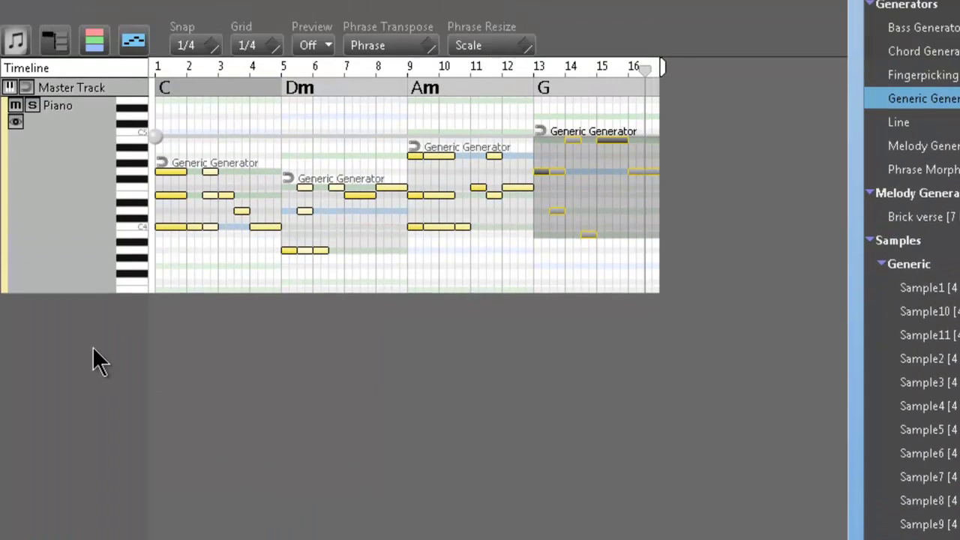
pyautogui.doubleClick(92, 347)
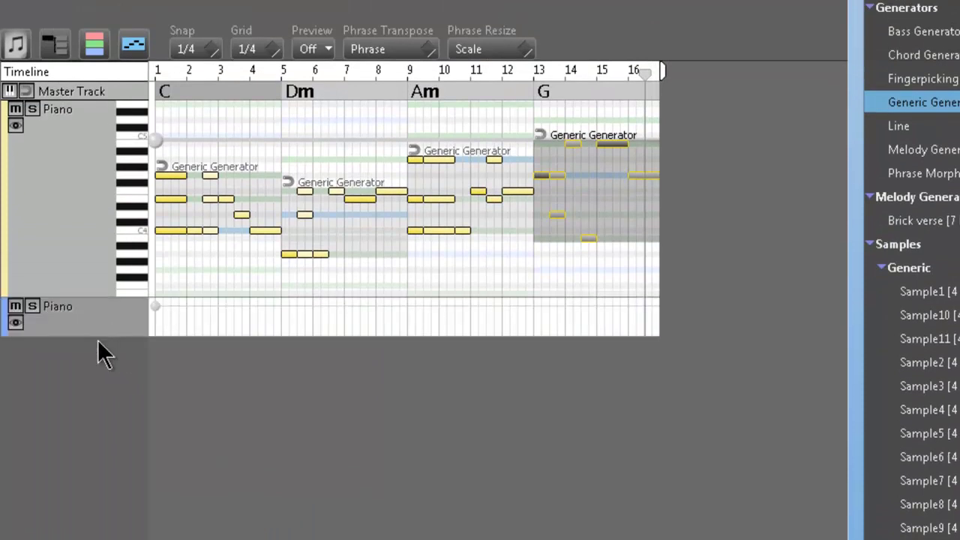
pyautogui.moveTo(104, 337); pyautogui.dragTo(105, 455)
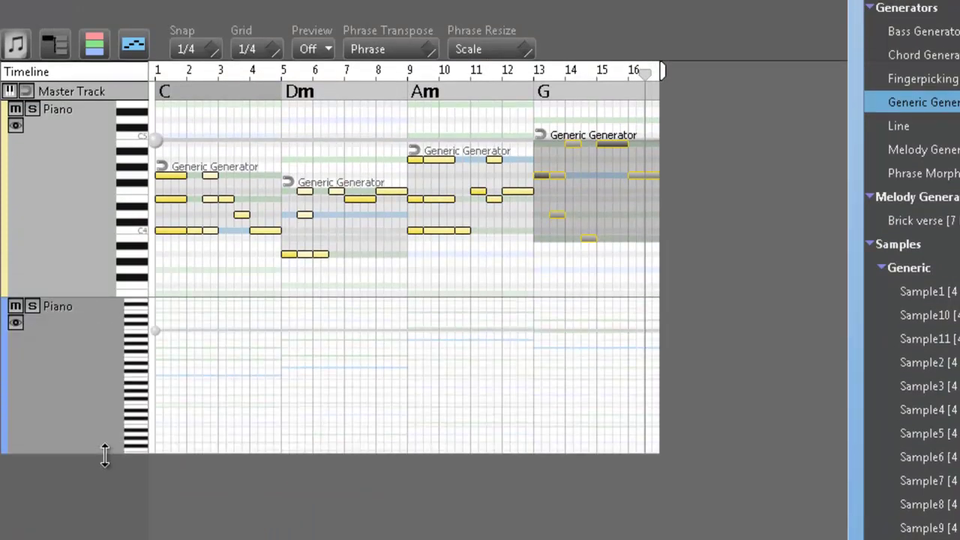
# Set the new track's instrument to SF2: RCBass.sf2 and place a Bass Generator phrase at bar 1.
pyautogui.click(62, 307)
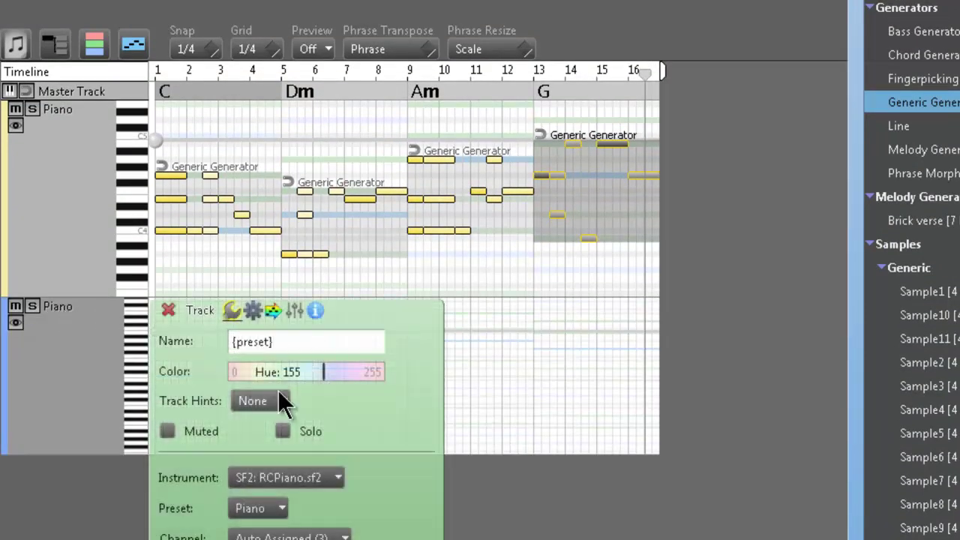
pyautogui.click(337, 479)
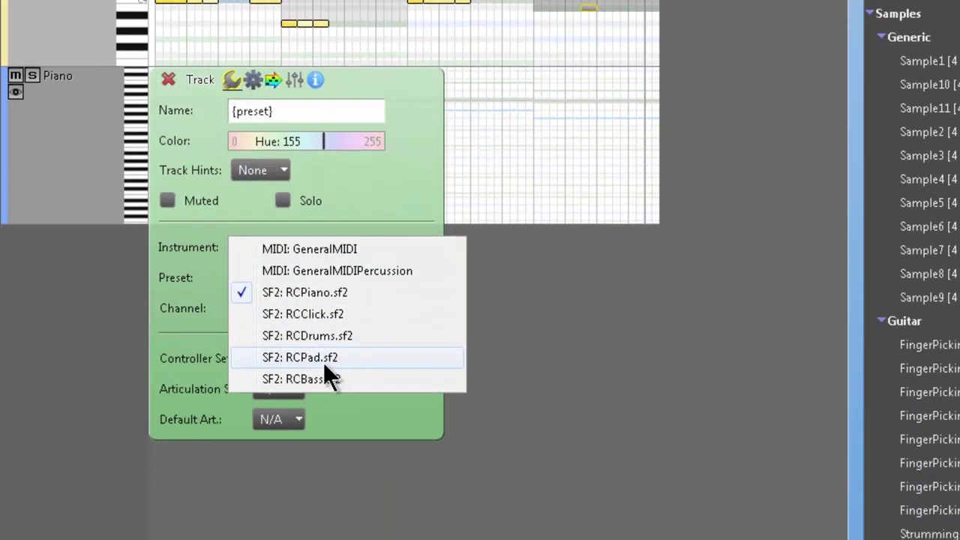
pyautogui.click(323, 379)
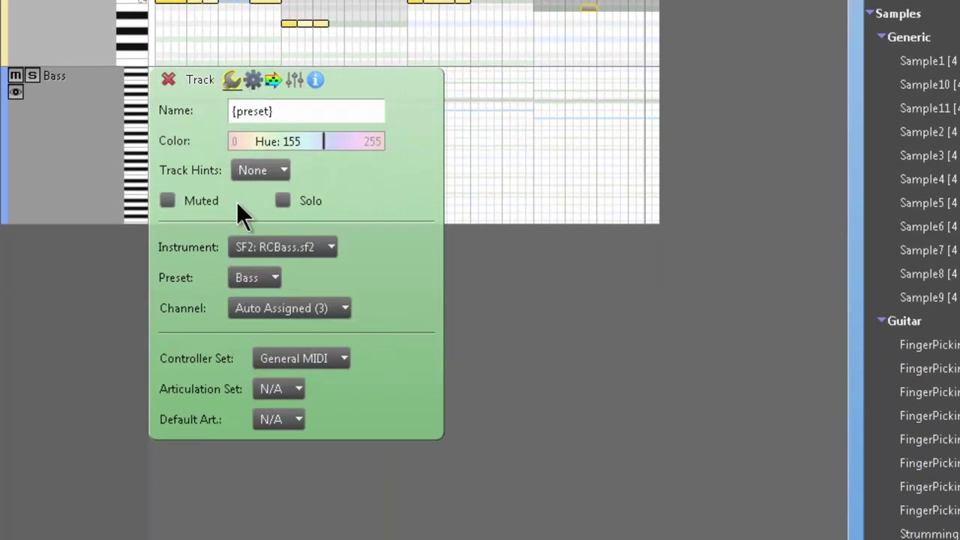
pyautogui.click(168, 80)
pyautogui.moveTo(798, 88); pyautogui.dragTo(127, 382)
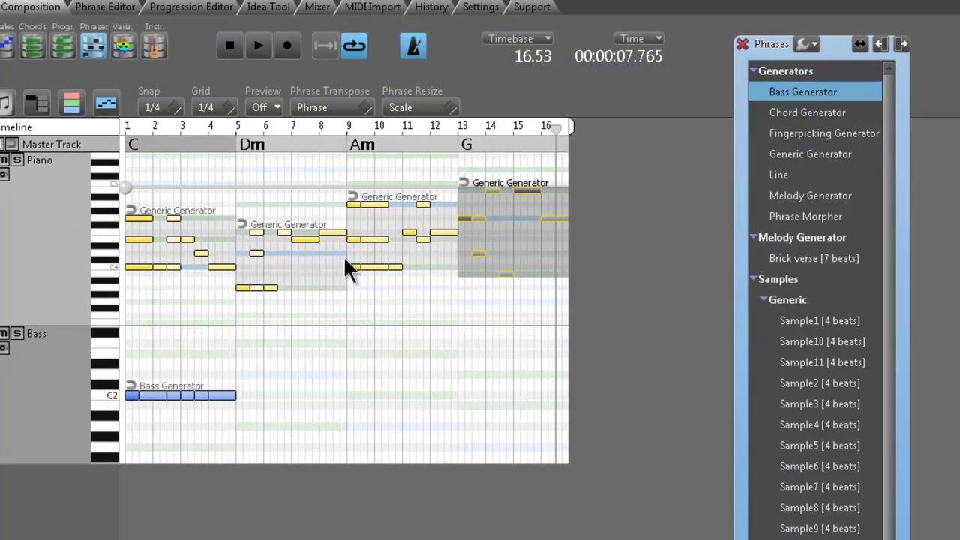
# Add another Bass Generator phrase to the Bass track and play the arrangement.
pyautogui.moveTo(823, 96); pyautogui.dragTo(240, 398)
pyautogui.click(258, 47)
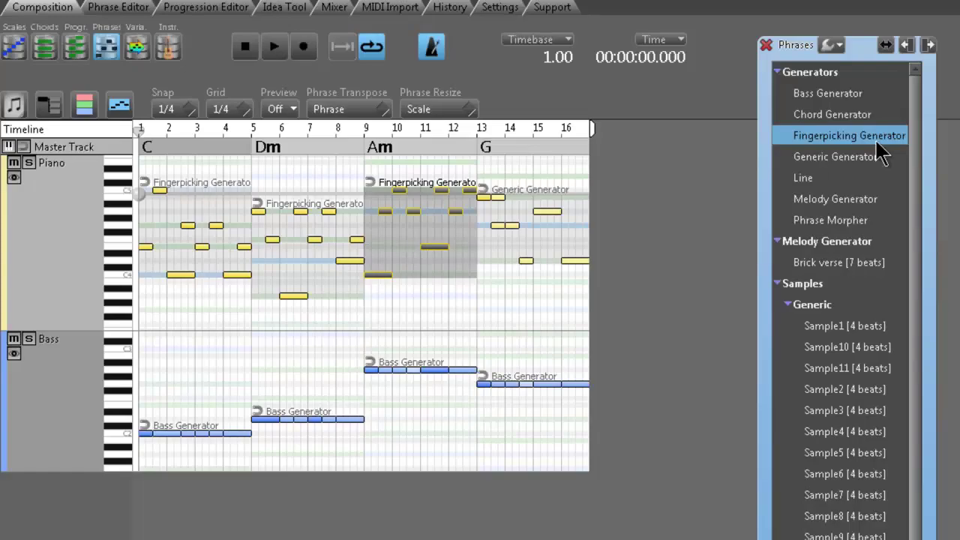
# Switch the G Piano phrase to the Fingerpicking Generator.
pyautogui.moveTo(875, 138); pyautogui.dragTo(501, 229)
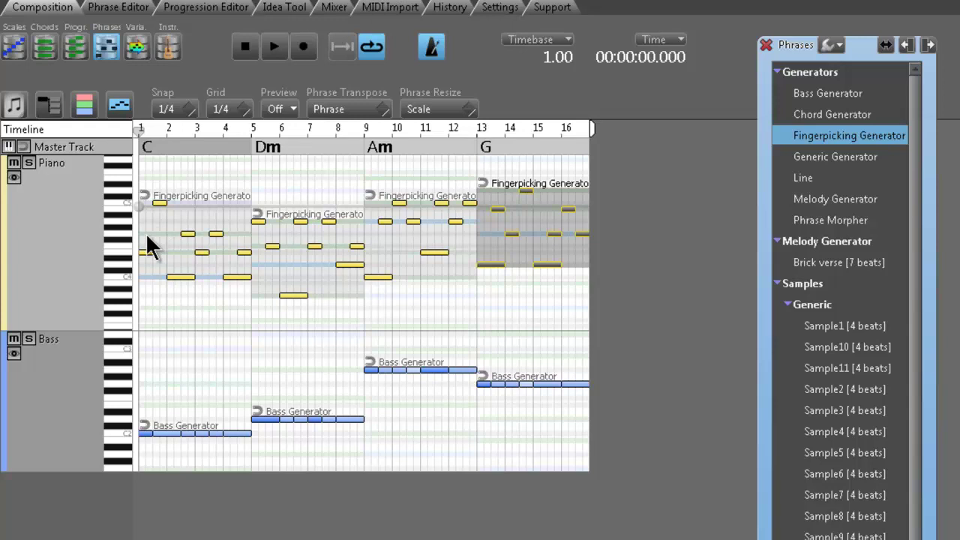
pyautogui.click(273, 46)
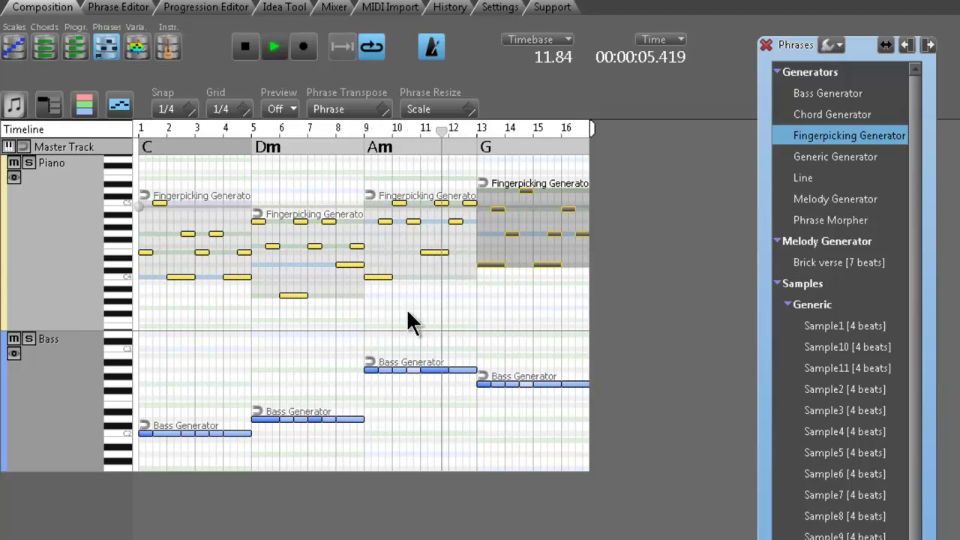
pyautogui.click(246, 47)
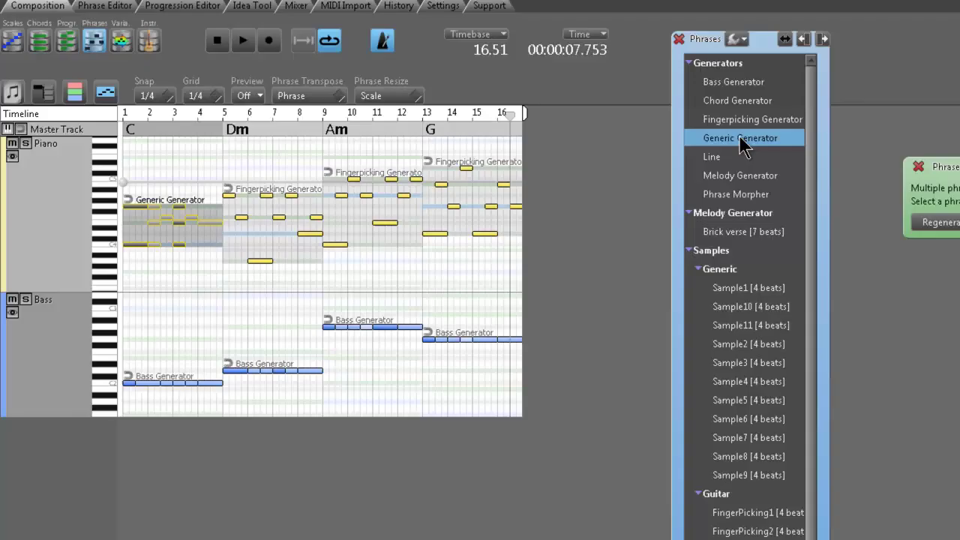
# Return the Dm, Am and G Piano phrases to the Generic Generator.
pyautogui.moveTo(745, 138); pyautogui.dragTo(405, 199)
pyautogui.moveTo(779, 135); pyautogui.dragTo(357, 202)
pyautogui.moveTo(771, 136); pyautogui.dragTo(493, 203)
# Play the restored generic version from the start, then stop.
pyautogui.click(217, 41)
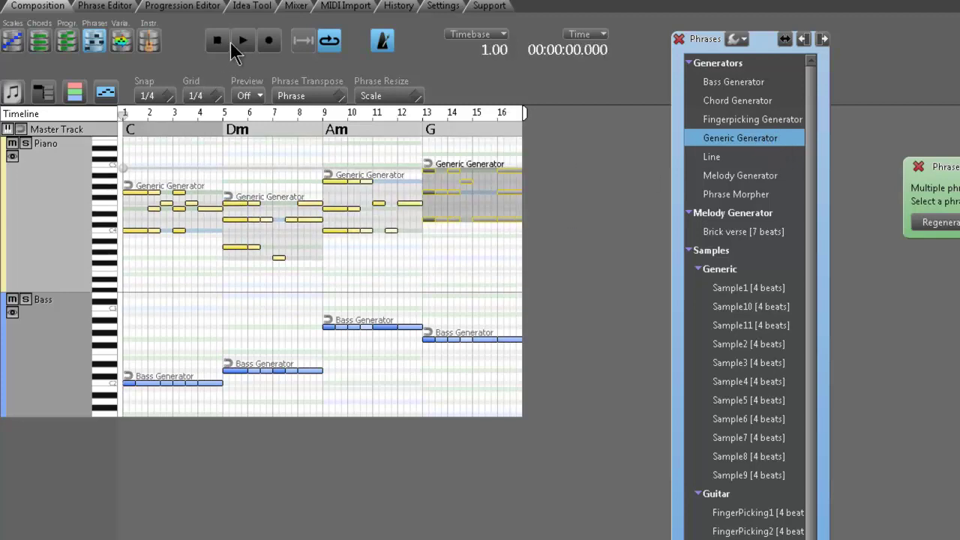
pyautogui.click(242, 43)
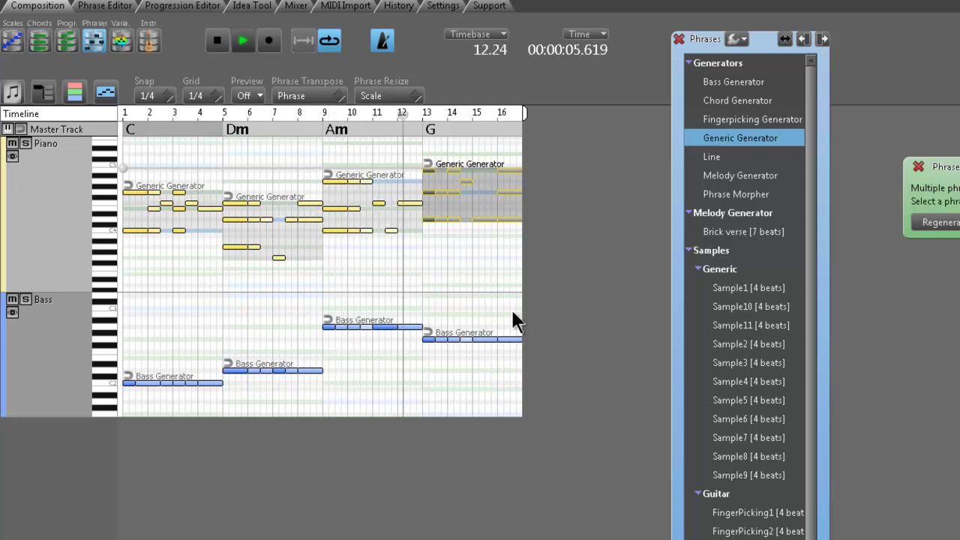
pyautogui.click(217, 39)
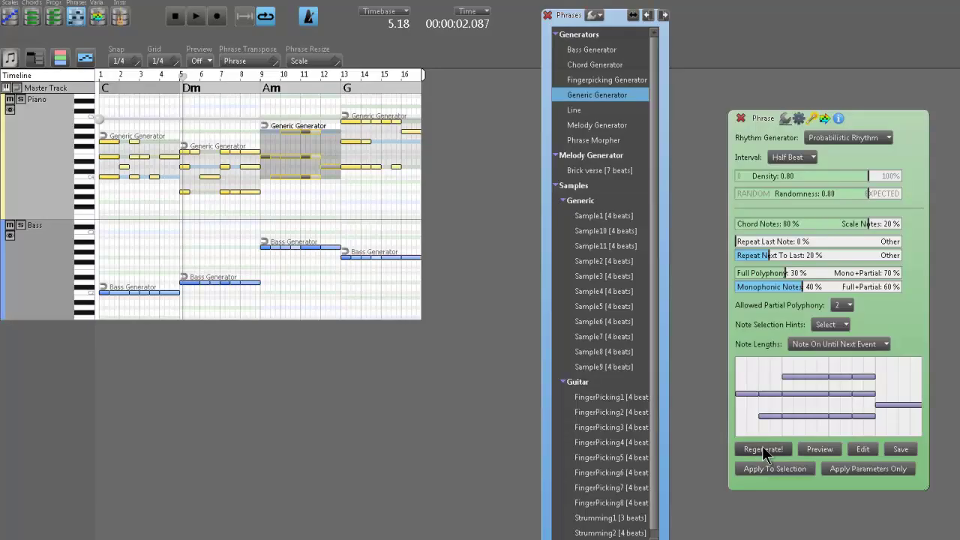
# Regenerate new rhythm patterns and apply them to the Am and G piano phrases.
pyautogui.click(762, 447)
pyautogui.click(765, 471)
pyautogui.click(370, 141)
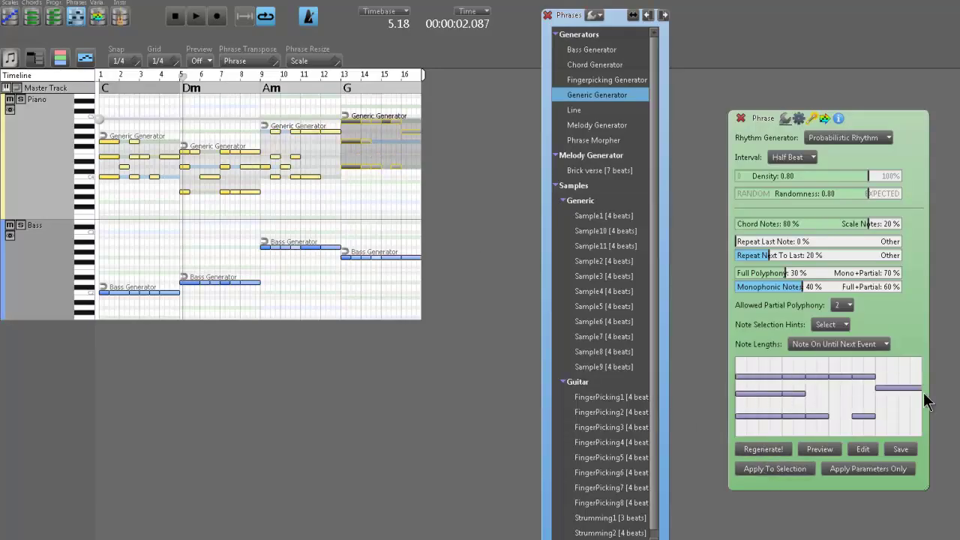
pyautogui.click(761, 447)
pyautogui.click(767, 469)
# Play the regenerated phrases from the beginning, then stop and rewind.
pyautogui.click(175, 15)
pyautogui.click(195, 16)
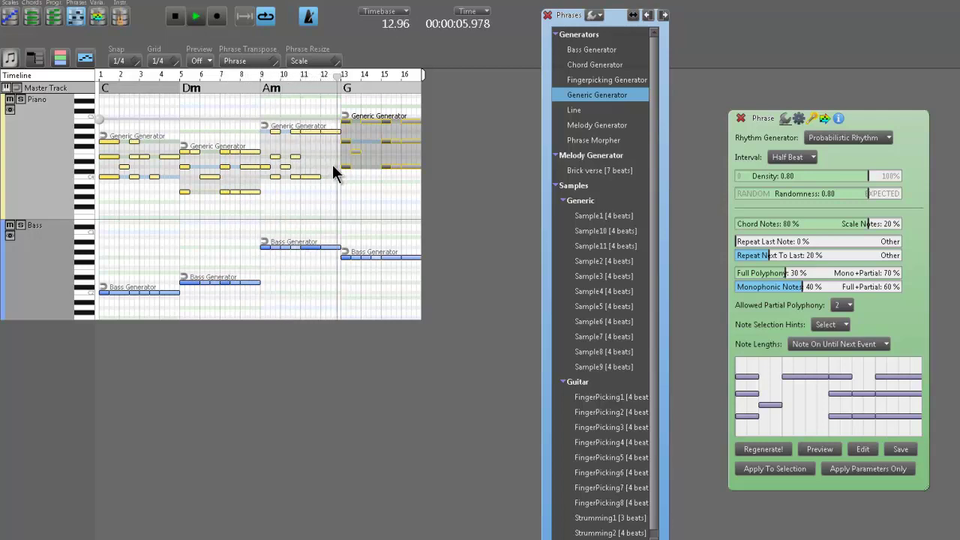
pyautogui.click(177, 19)
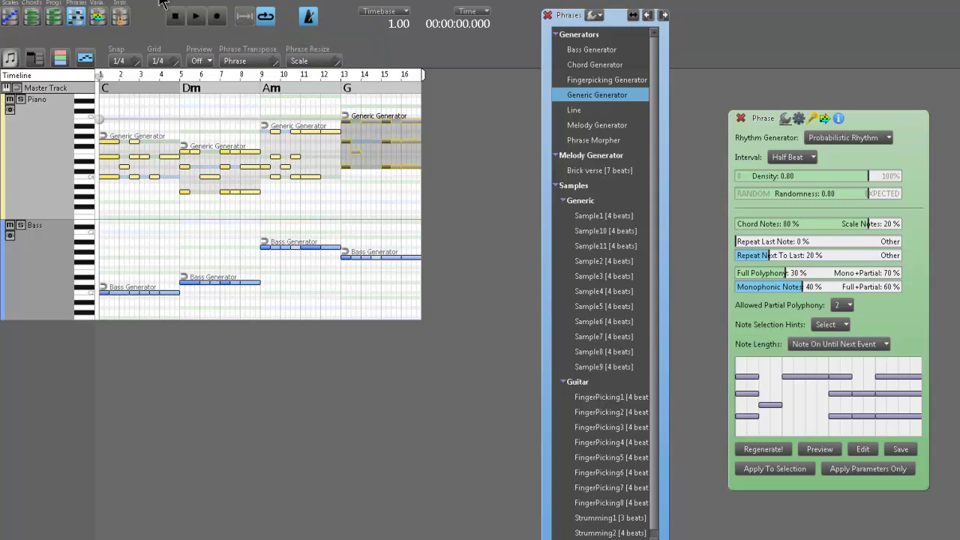
pyautogui.click(183, 19)
# Set the first three chords to Em, C major and F major, then close the chord settings.
pyautogui.click(106, 89)
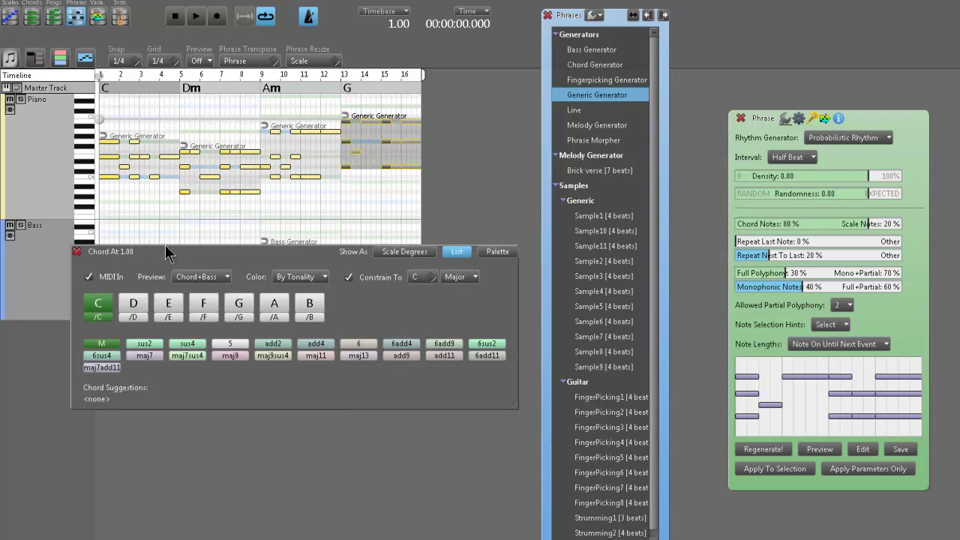
pyautogui.click(169, 304)
pyautogui.click(105, 344)
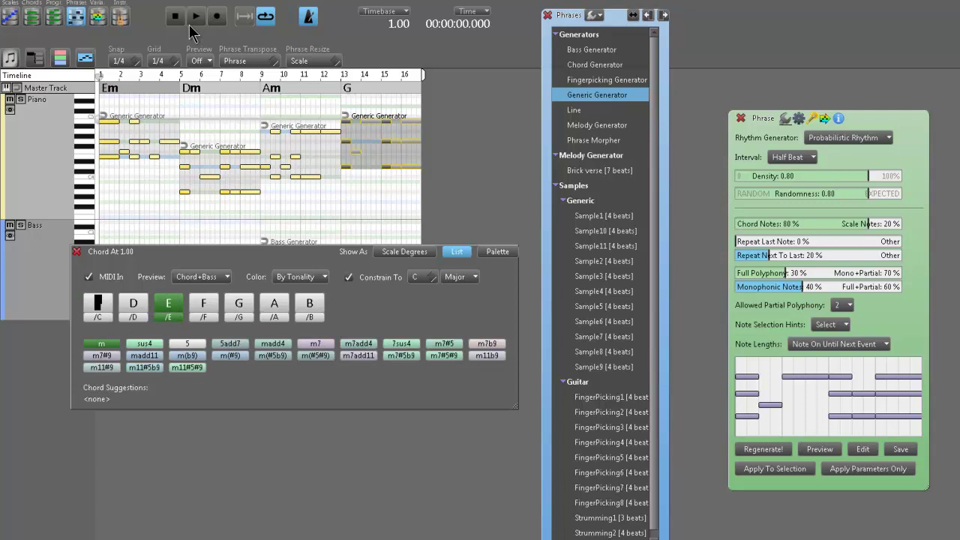
pyautogui.click(193, 89)
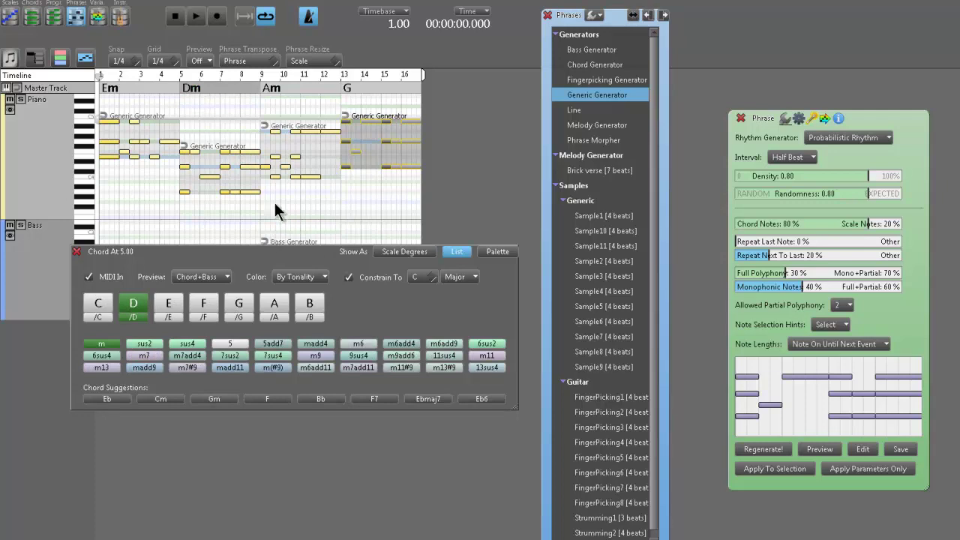
pyautogui.click(100, 308)
pyautogui.click(102, 345)
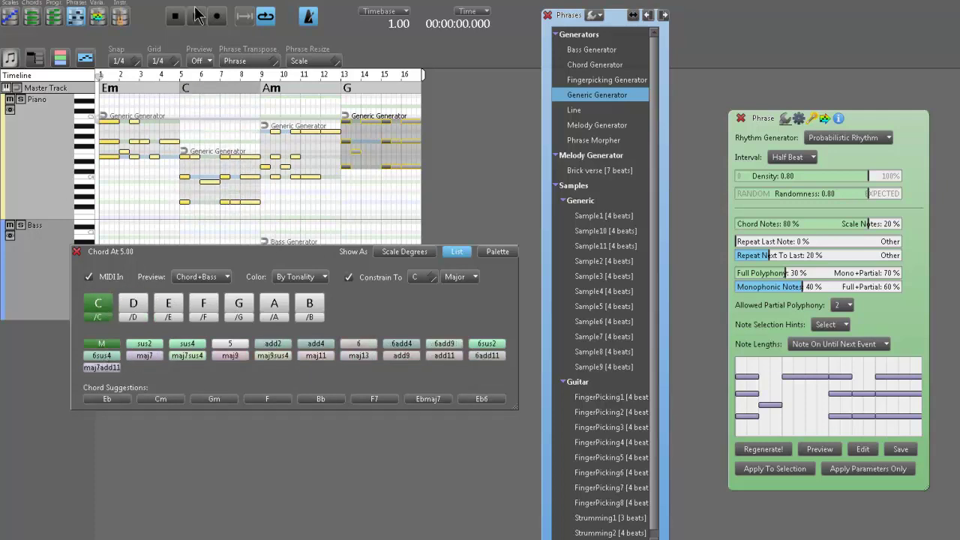
pyautogui.click(273, 90)
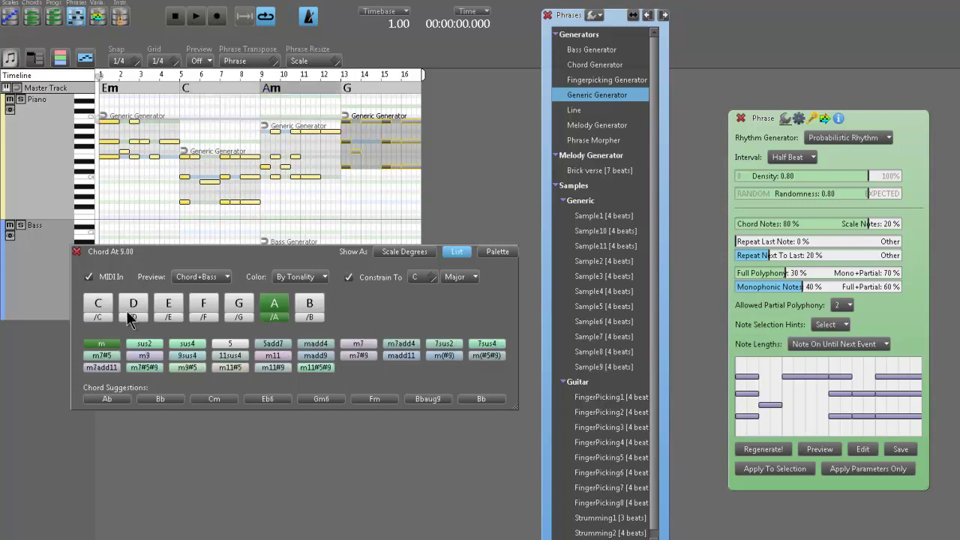
pyautogui.click(212, 306)
pyautogui.click(105, 343)
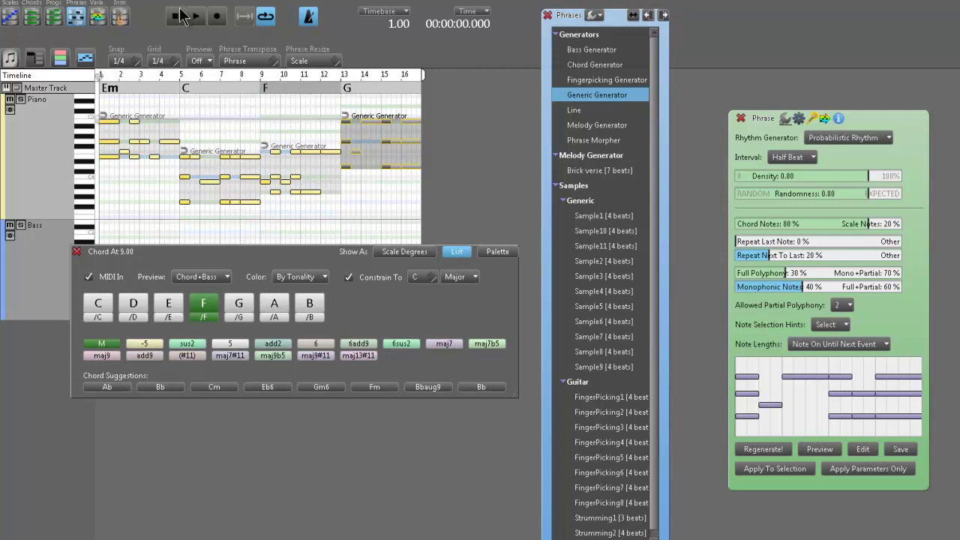
pyautogui.click(78, 252)
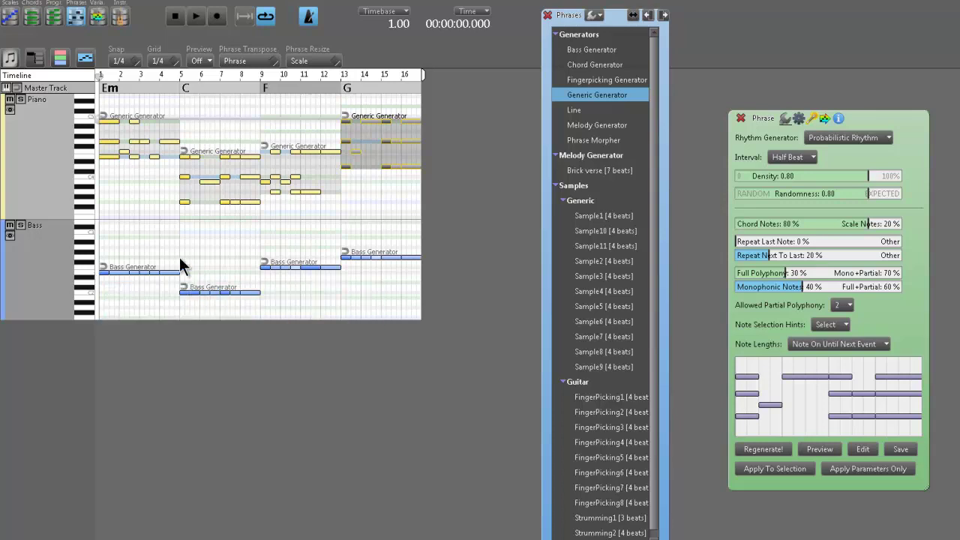
pyautogui.click(197, 16)
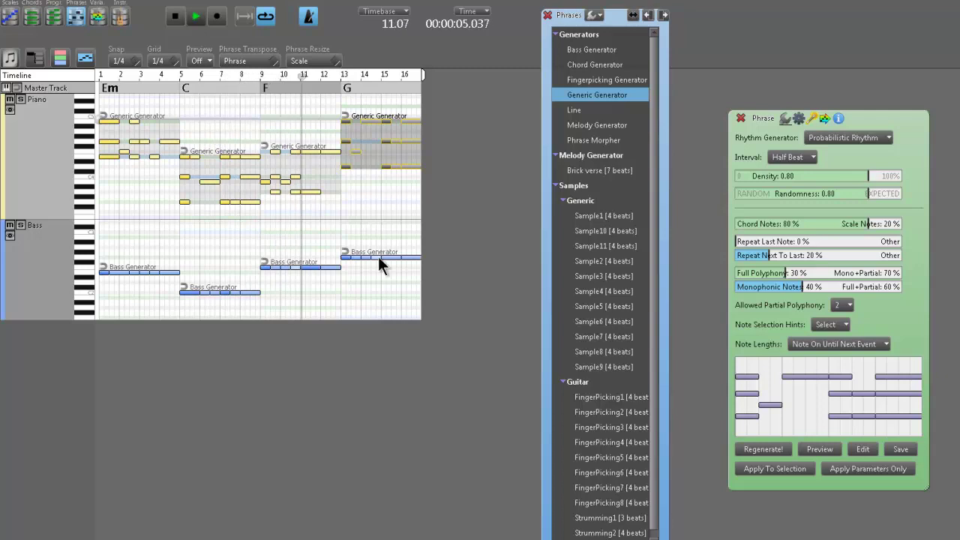
pyautogui.click(174, 16)
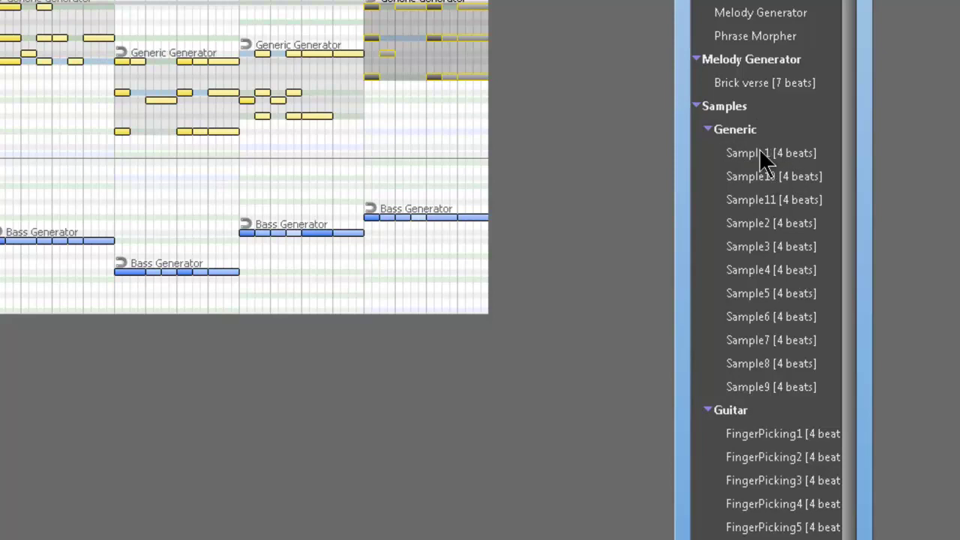
# Place the Sample3 phrase on the Piano track's first bars and bar 5, then audition it.
pyautogui.click(780, 246)
pyautogui.moveTo(15, 34); pyautogui.dragTo(4, 38)
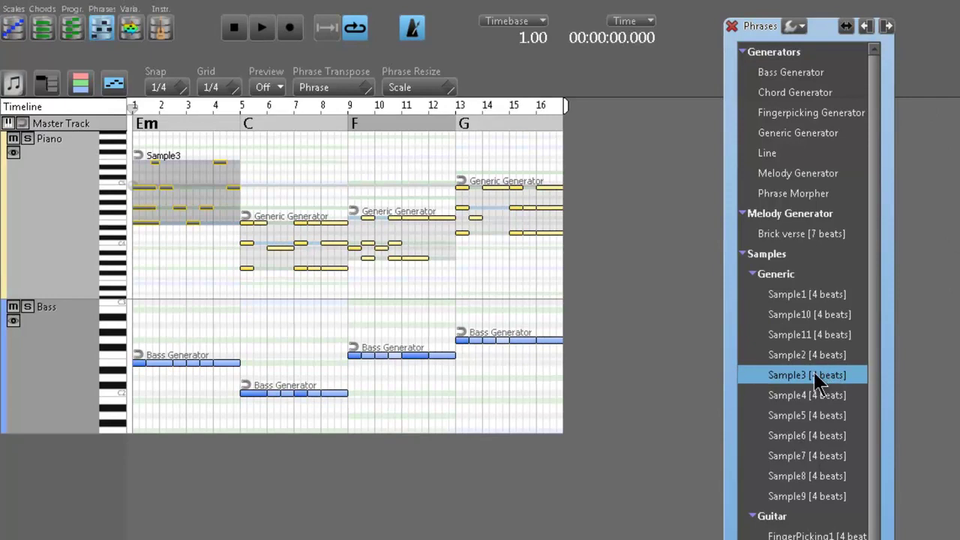
pyautogui.moveTo(808, 377); pyautogui.dragTo(248, 246)
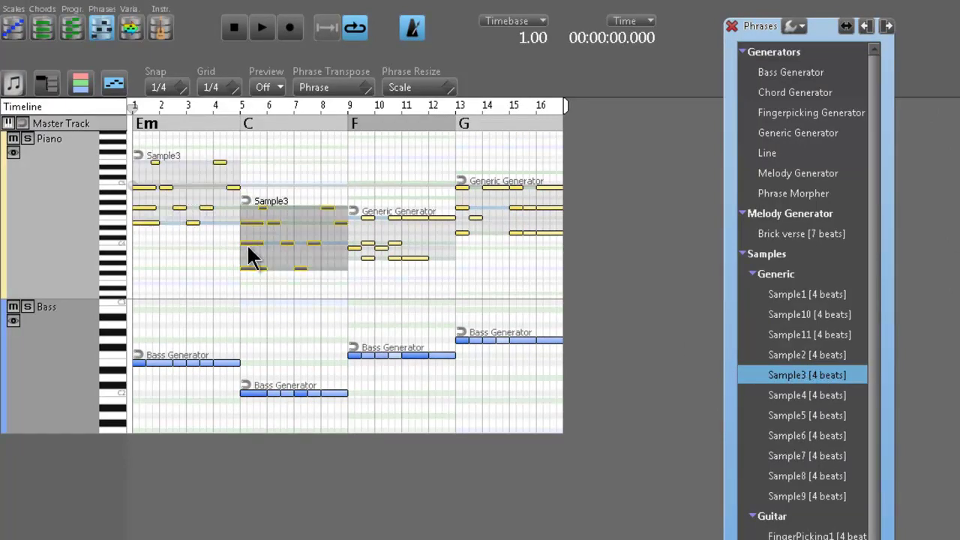
pyautogui.click(268, 31)
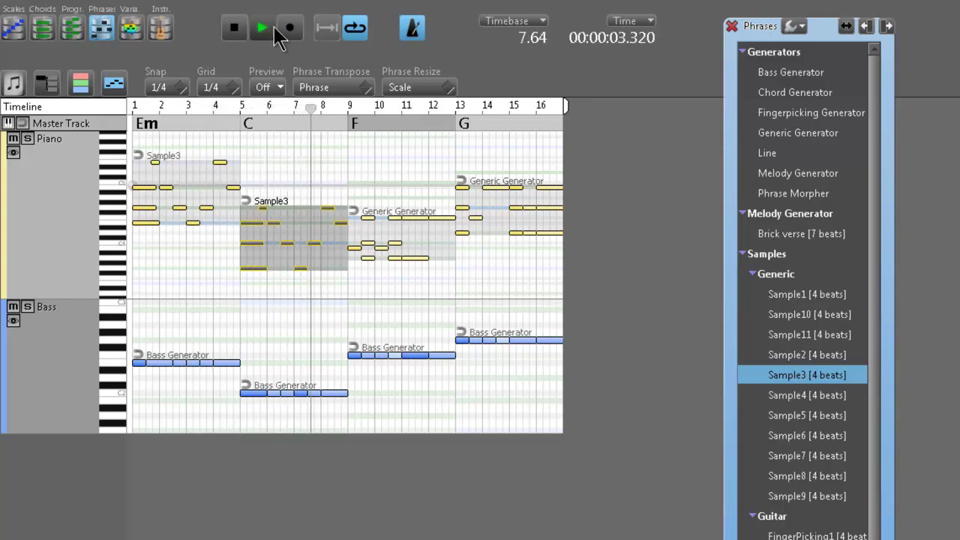
pyautogui.click(241, 30)
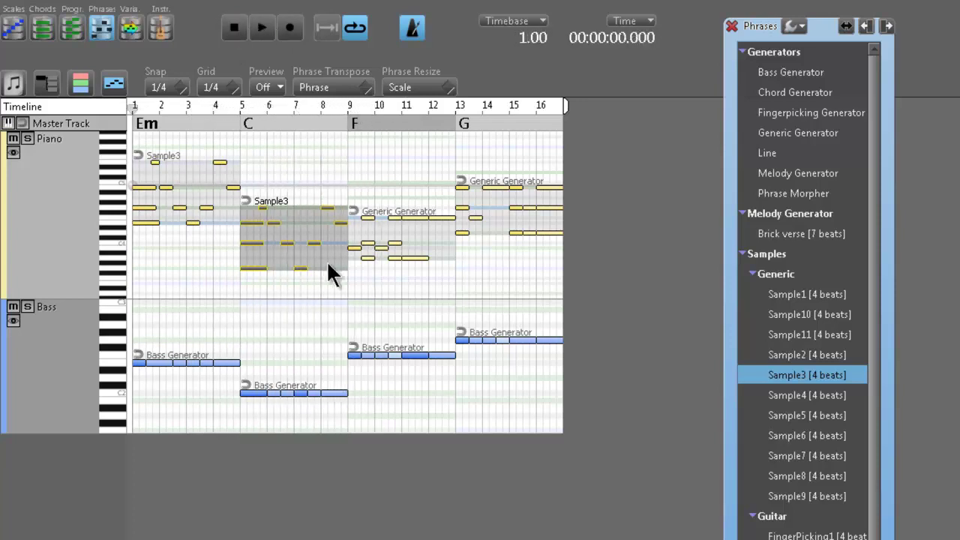
# Try Sample4 and then Sample6 on the Piano track's first bars, listening to each.
pyautogui.moveTo(817, 395); pyautogui.dragTo(136, 201)
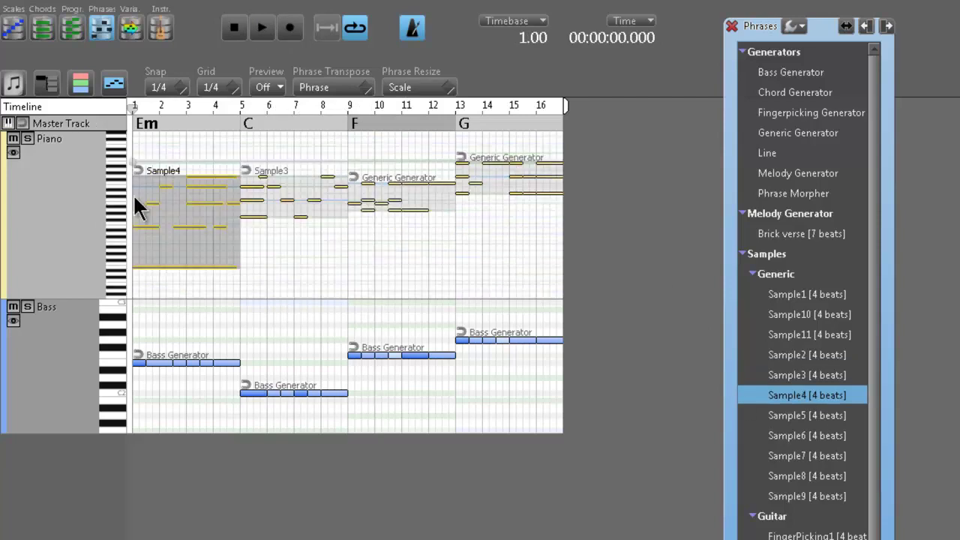
pyautogui.click(264, 28)
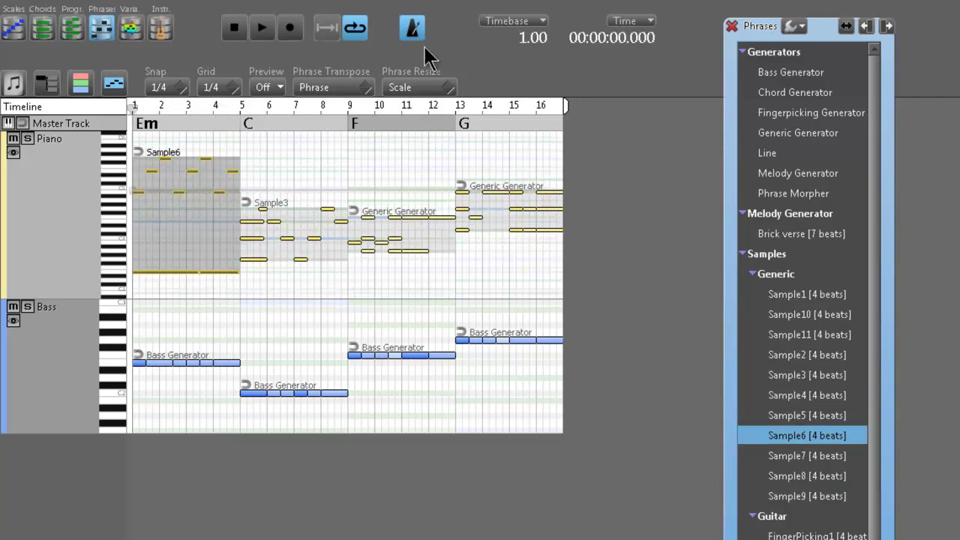
pyautogui.click(258, 29)
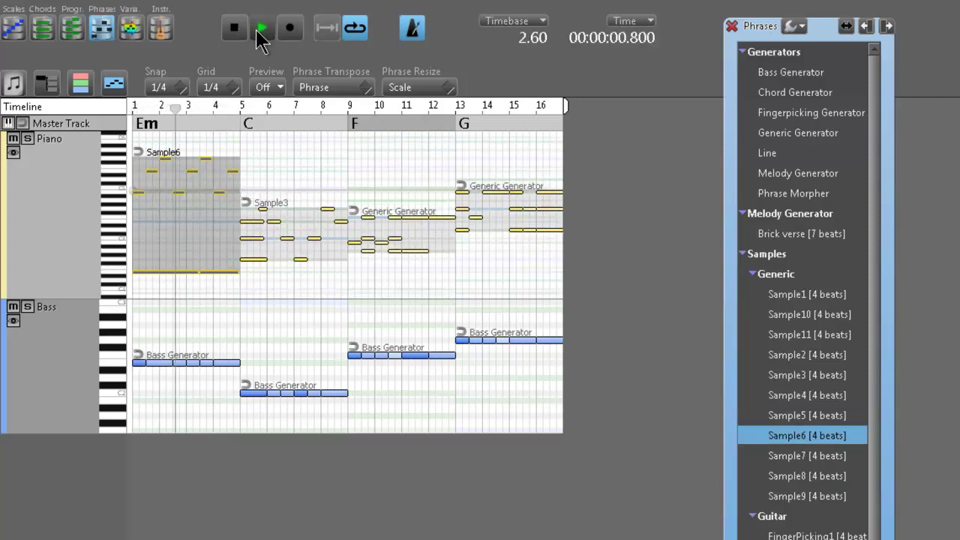
pyautogui.click(241, 29)
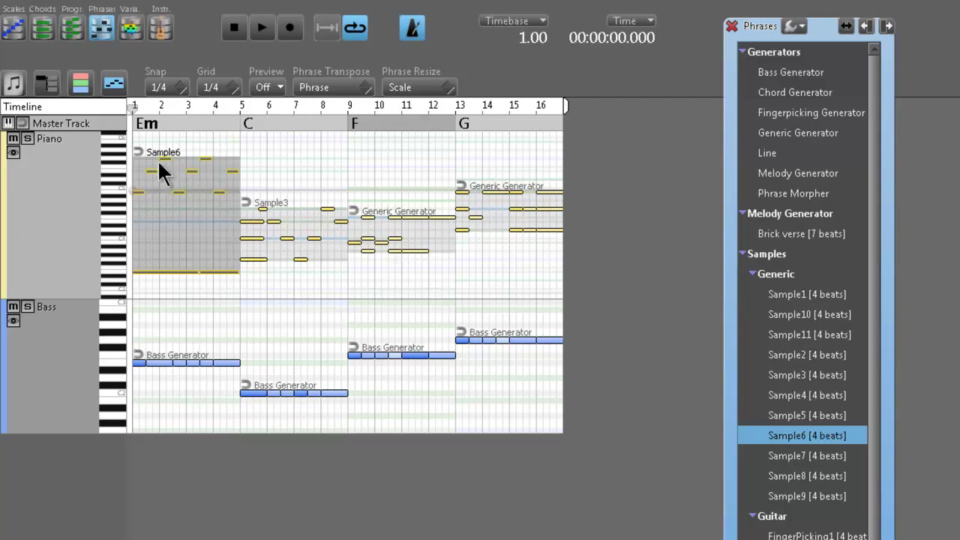
# Reposition Sample6 one step higher at bar 1, audition it, then select FingerPicking1.
pyautogui.moveTo(165, 200); pyautogui.dragTo(167, 231)
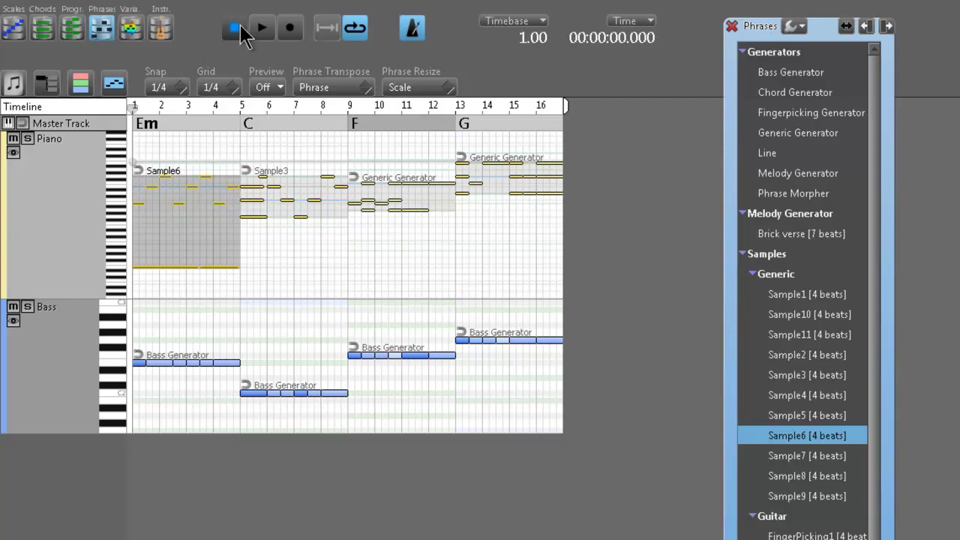
pyautogui.click(268, 23)
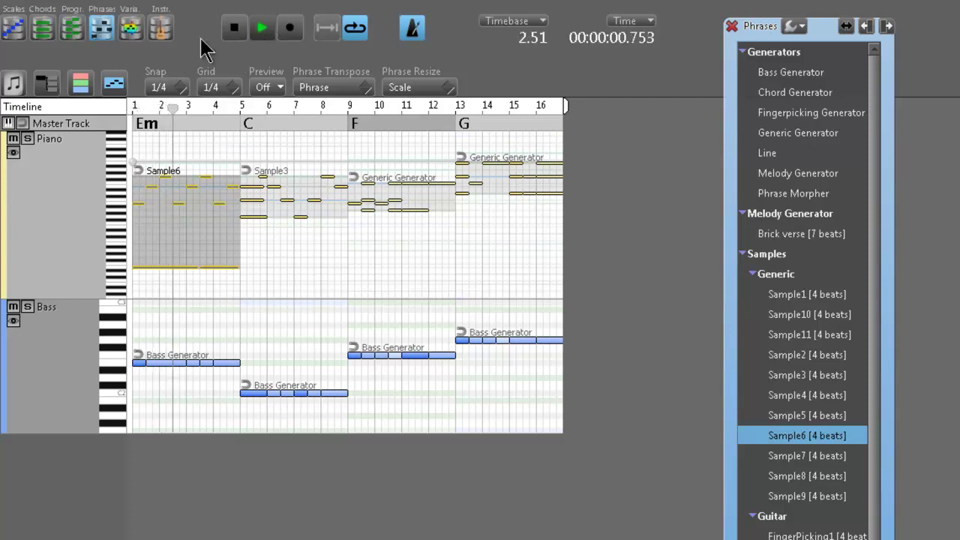
pyautogui.click(235, 30)
pyautogui.moveTo(173, 225); pyautogui.dragTo(171, 219)
pyautogui.click(262, 28)
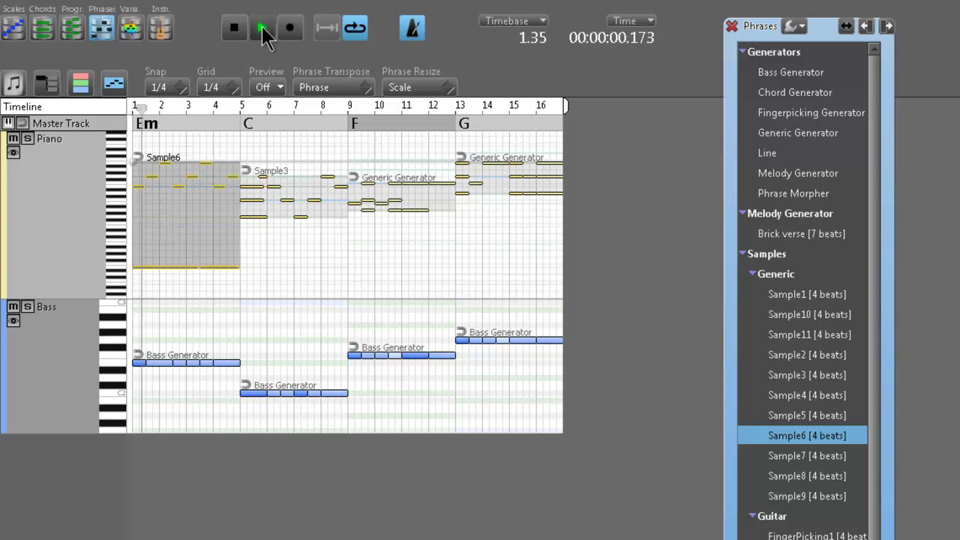
pyautogui.click(261, 29)
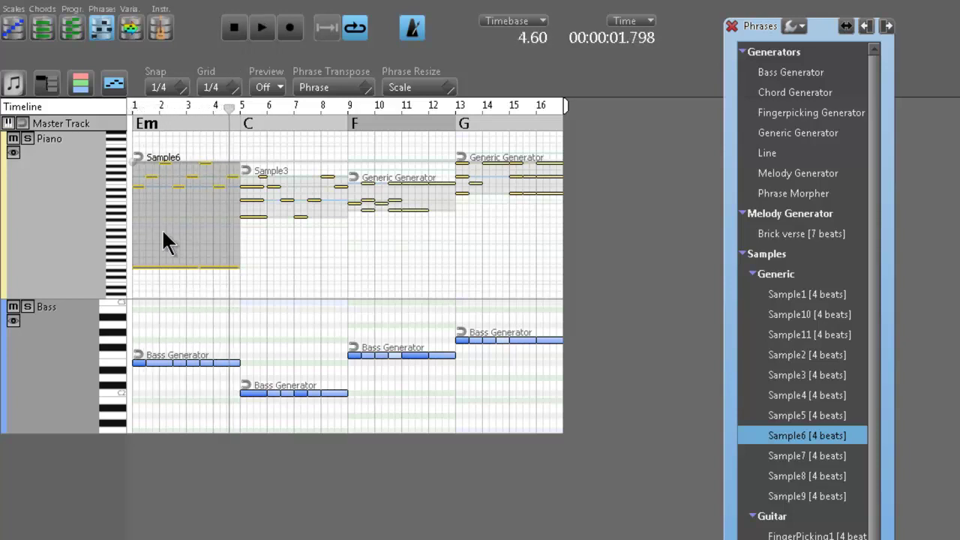
pyautogui.click(234, 28)
pyautogui.click(262, 29)
pyautogui.click(235, 28)
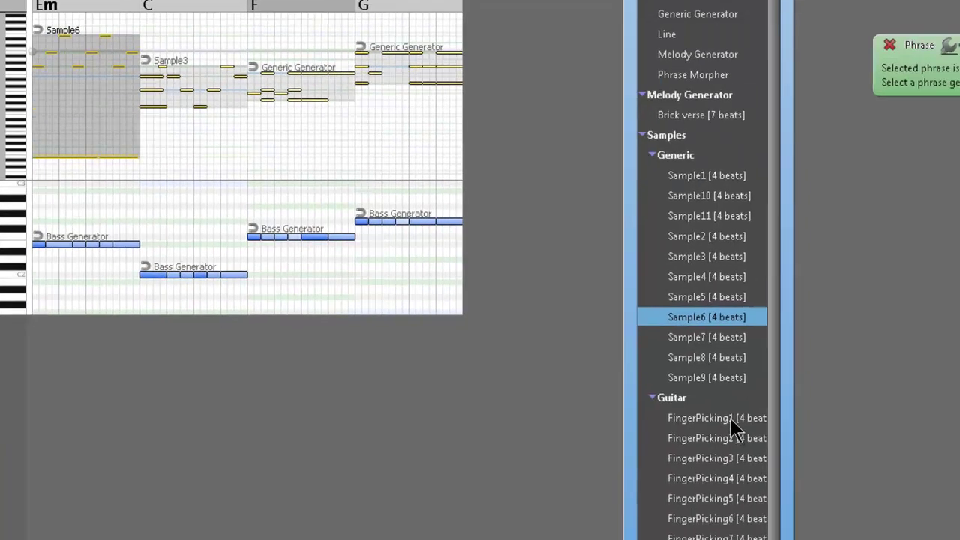
pyautogui.click(825, 535)
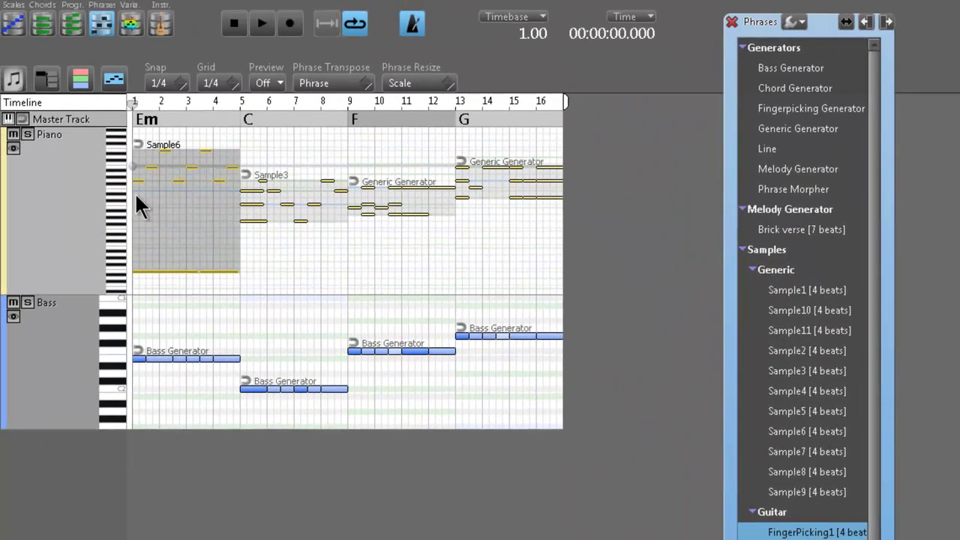
# Try FingerPicking1 and FingerPicking2 on Piano bar 1, playing each back.
pyautogui.click(140, 204)
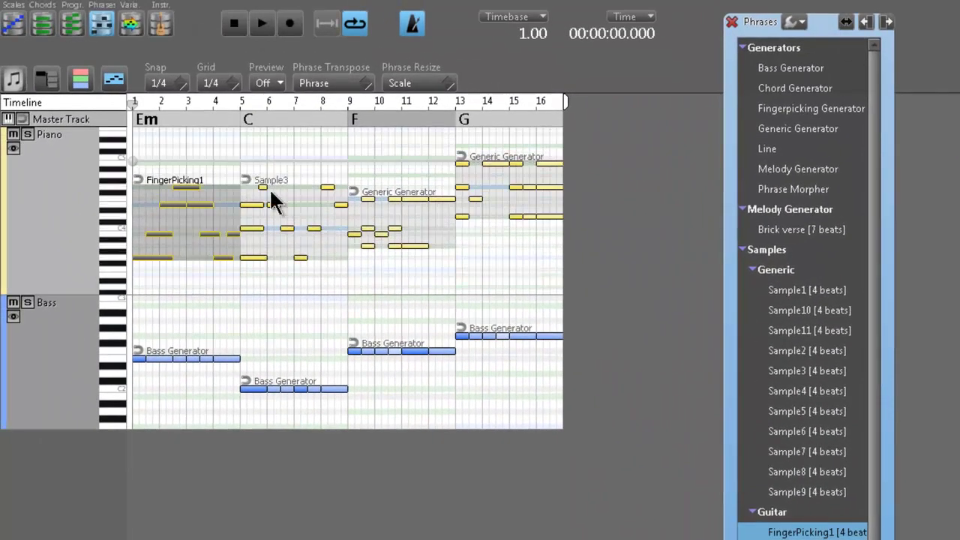
pyautogui.click(263, 24)
pyautogui.click(237, 25)
pyautogui.moveTo(795, 532); pyautogui.dragTo(143, 229)
pyautogui.click(234, 23)
pyautogui.click(263, 24)
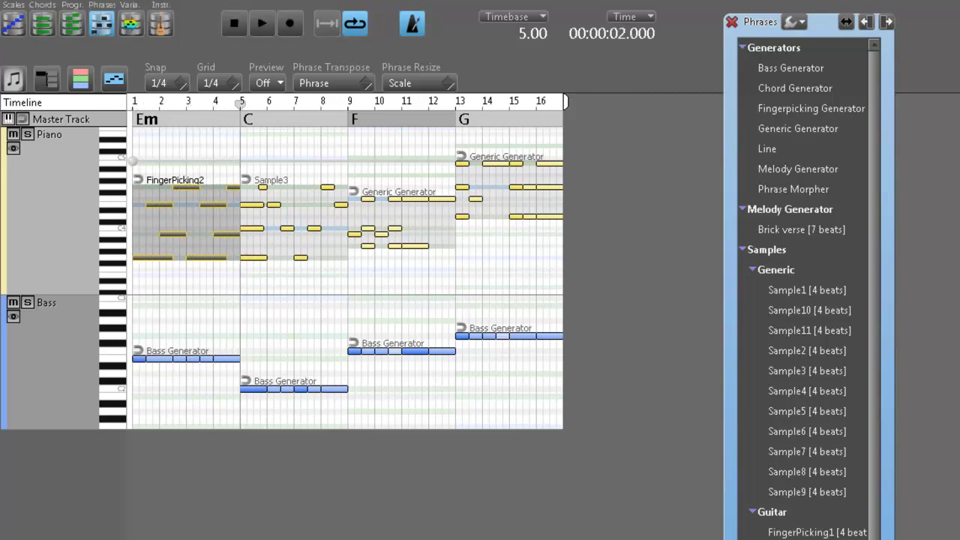
pyautogui.scroll(-2, 131, 221)
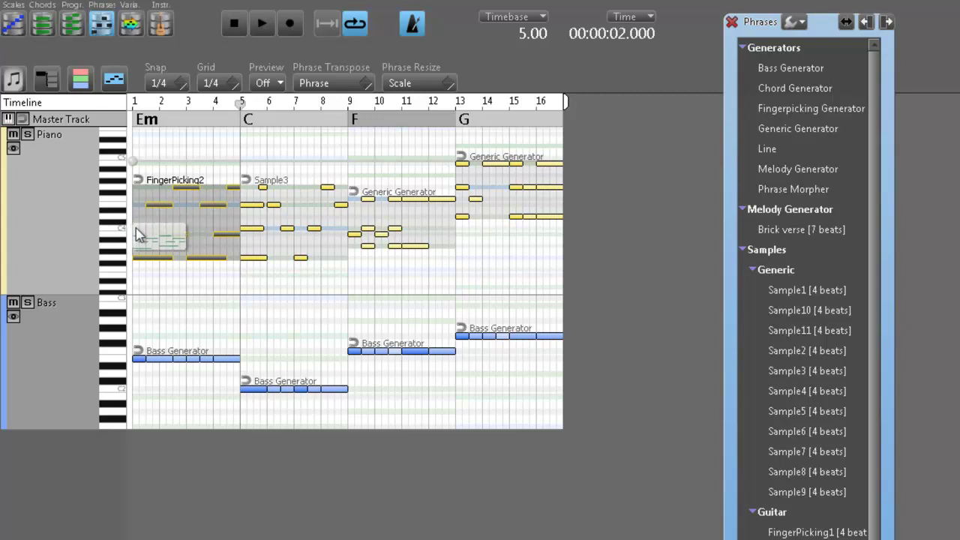
pyautogui.click(234, 23)
pyautogui.click(262, 24)
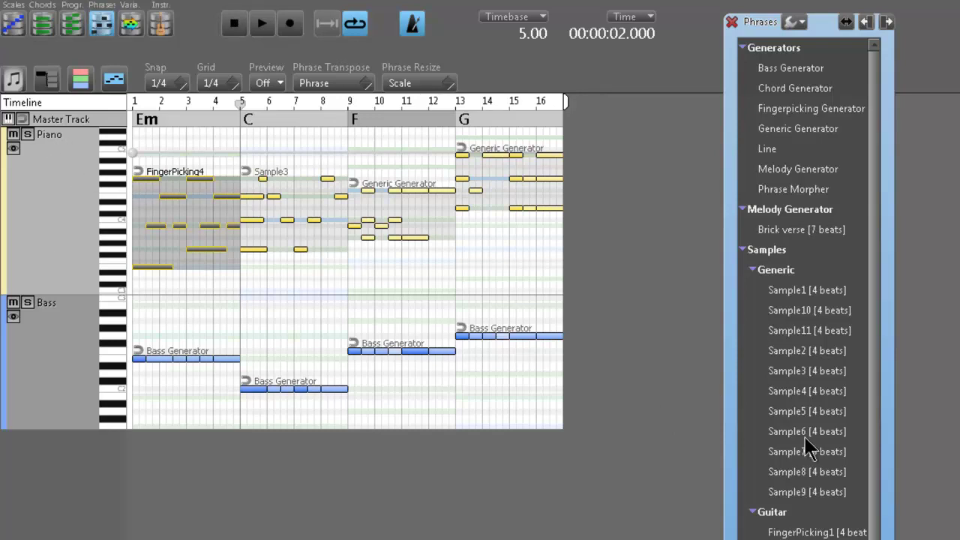
# Put FingerPicking8 on the Piano track's first bar and play it back.
pyautogui.scroll(-1, 881, 515)
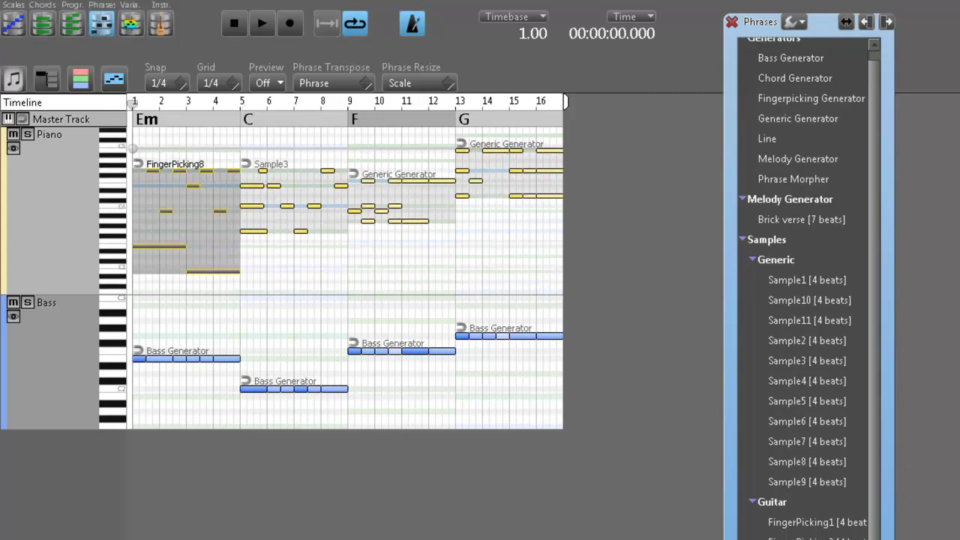
pyautogui.moveTo(195, 193); pyautogui.dragTo(197, 189)
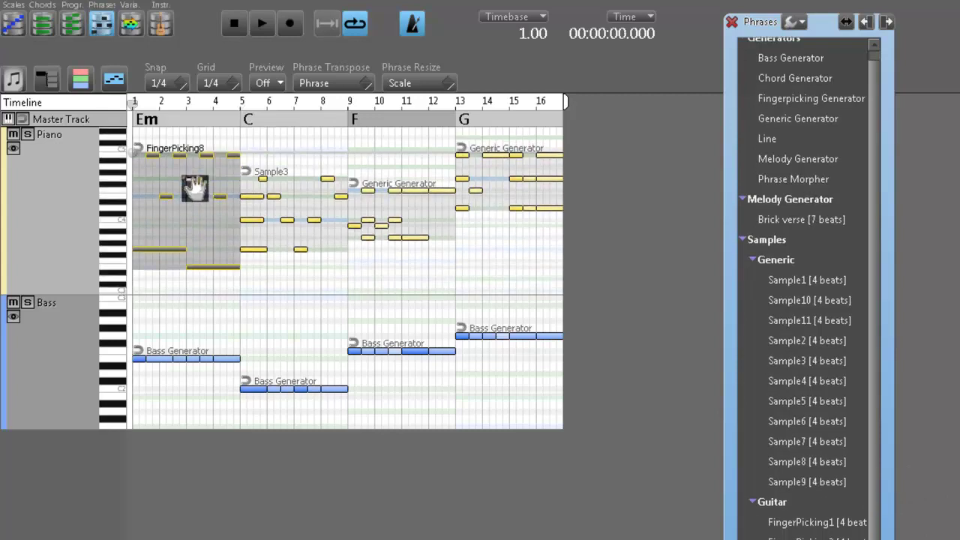
pyautogui.click(264, 24)
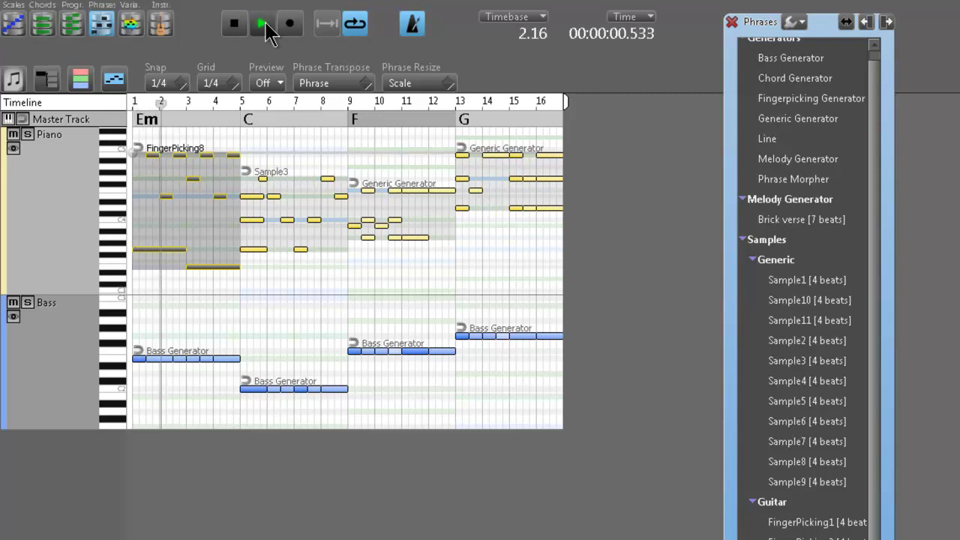
pyautogui.click(236, 25)
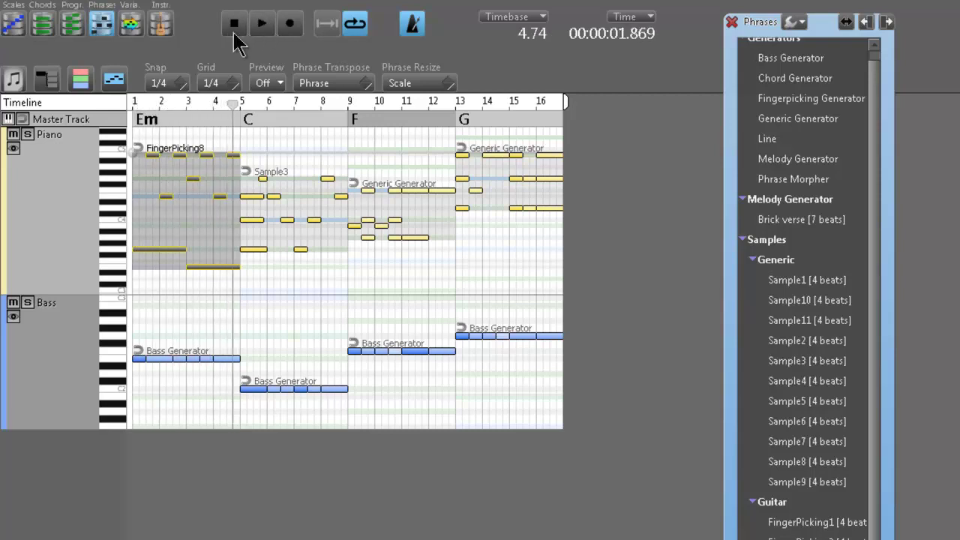
# Try F as the first chord's root and listen to the result.
pyautogui.doubleClick(142, 119)
pyautogui.click(271, 407)
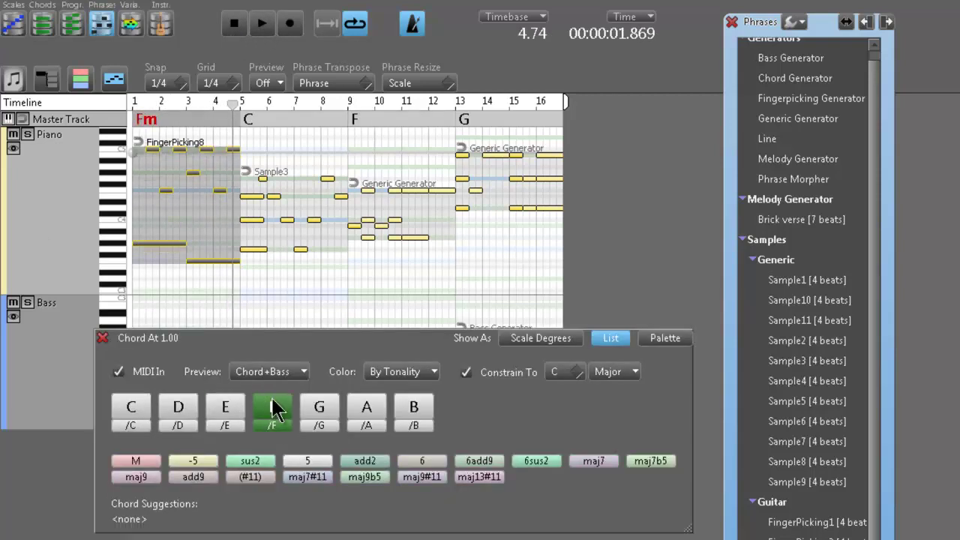
pyautogui.click(102, 338)
pyautogui.click(234, 24)
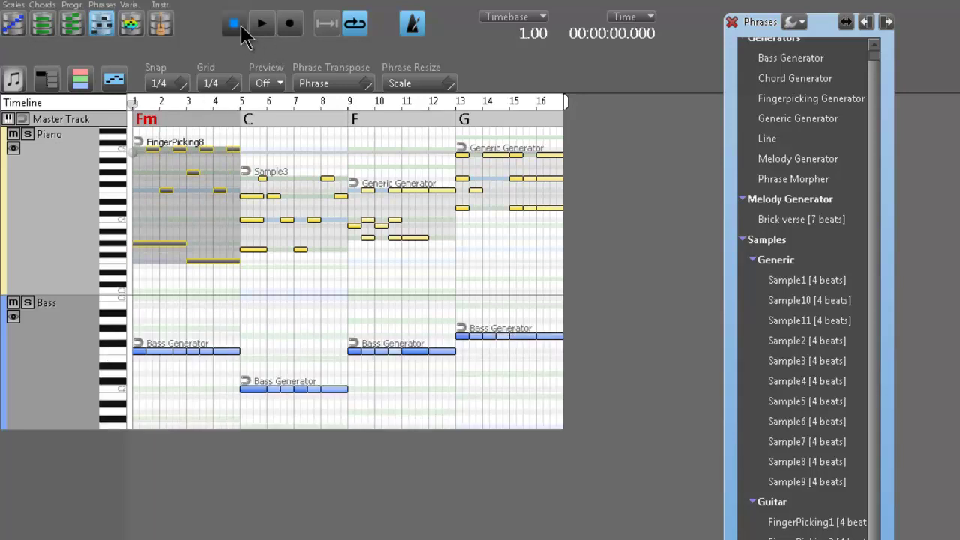
pyautogui.click(262, 23)
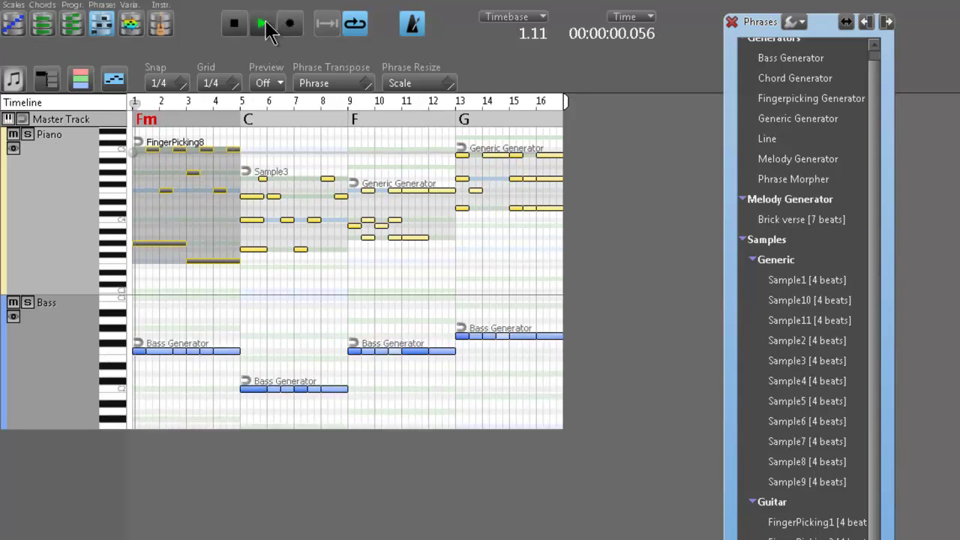
pyautogui.click(238, 24)
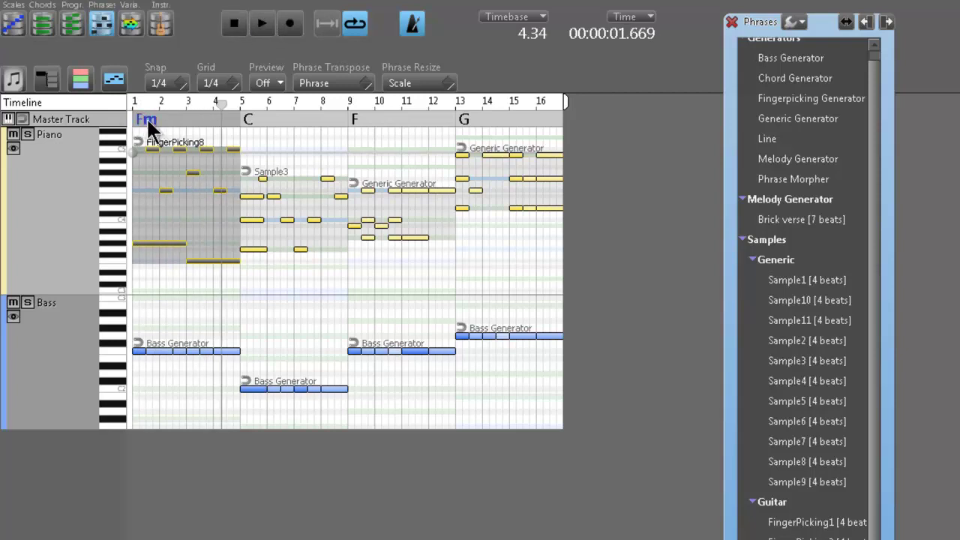
# Set the first chord to Em7 with root E and close the chord editor.
pyautogui.doubleClick(147, 120)
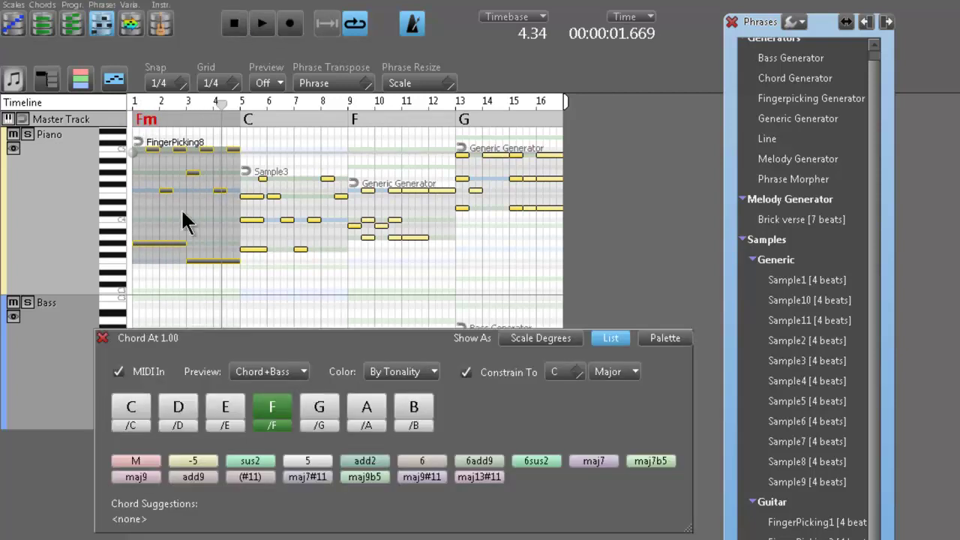
pyautogui.click(229, 406)
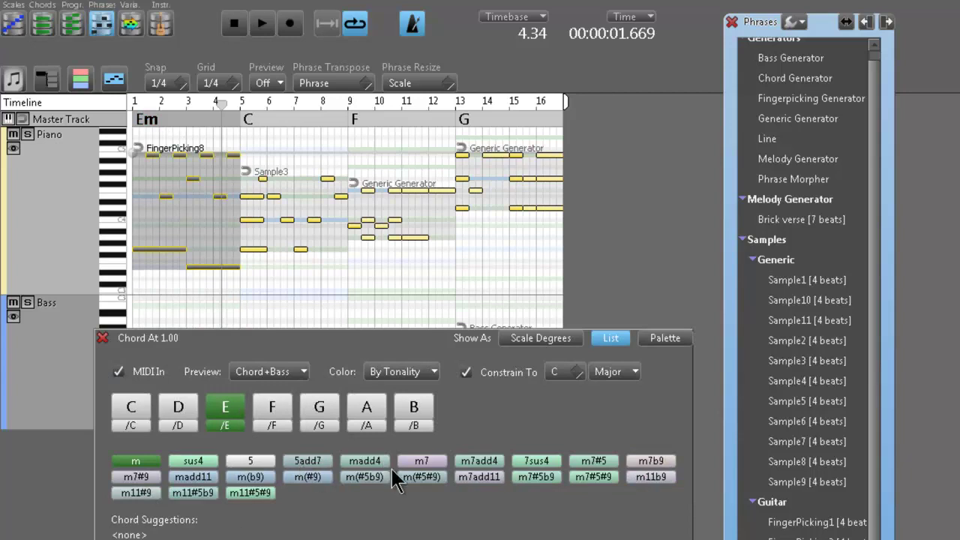
pyautogui.click(422, 462)
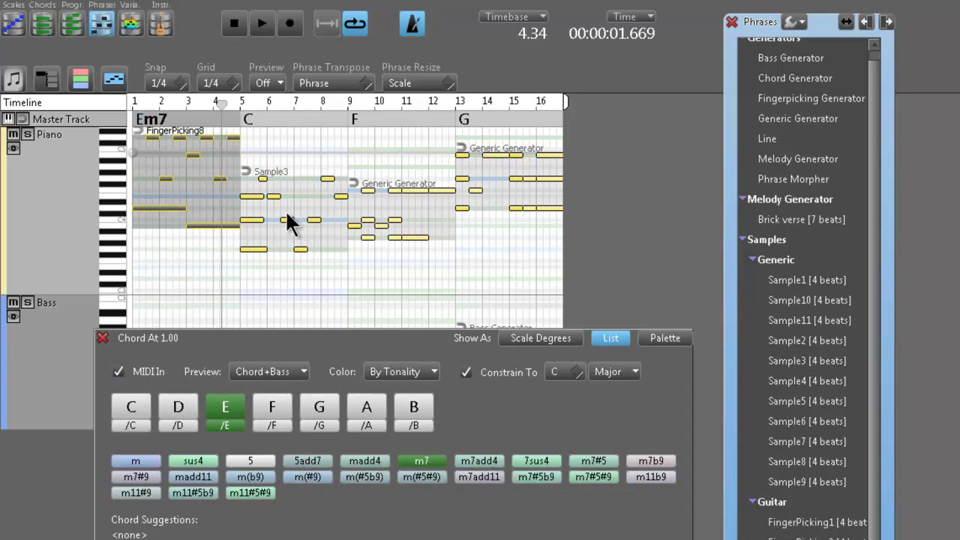
pyautogui.click(235, 23)
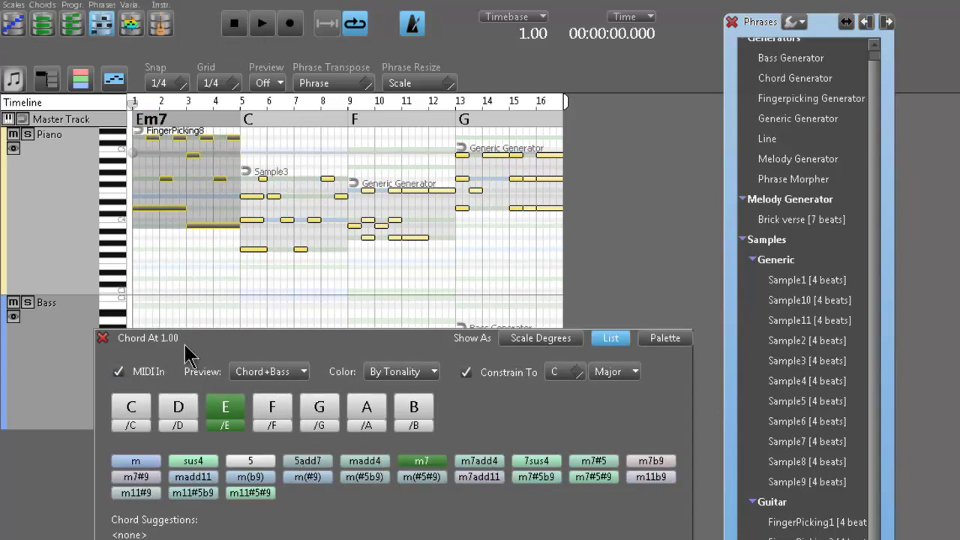
pyautogui.click(103, 339)
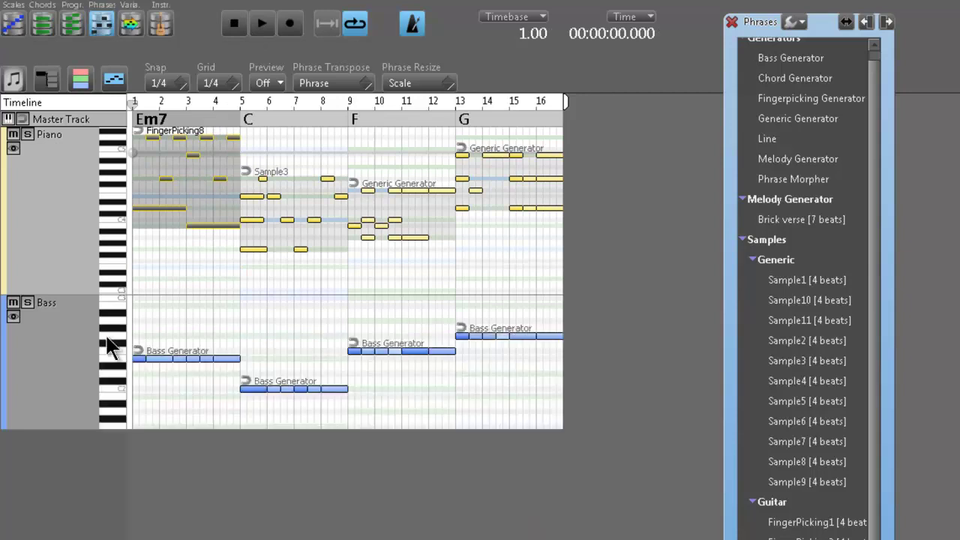
# Audition FingerPicking8 shifted slightly lower, then undo the shift.
pyautogui.click(266, 32)
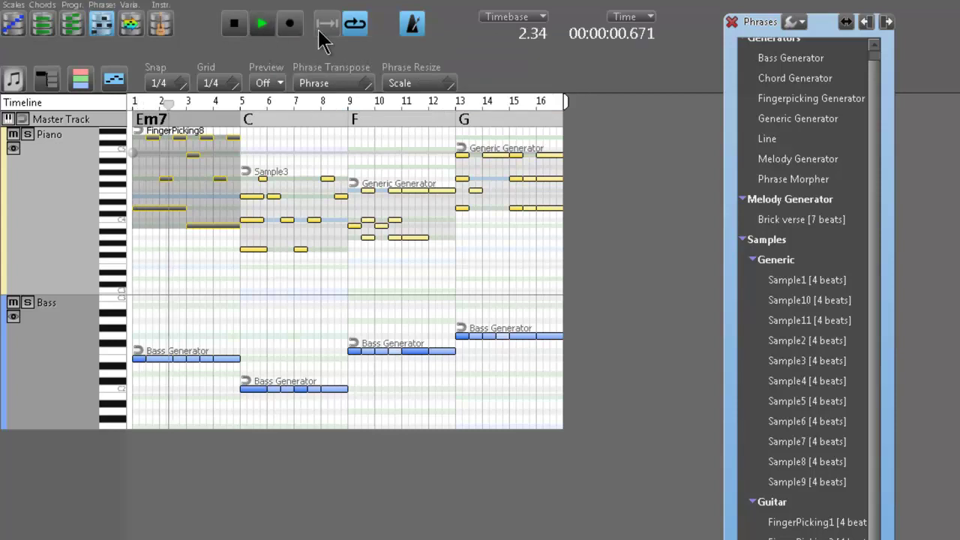
pyautogui.click(234, 25)
pyautogui.moveTo(163, 202)
pyautogui.mouseDown()
pyautogui.moveTo(172, 218)
pyautogui.moveTo(160, 214)
pyautogui.mouseUp()
pyautogui.click(238, 25)
pyautogui.click(260, 25)
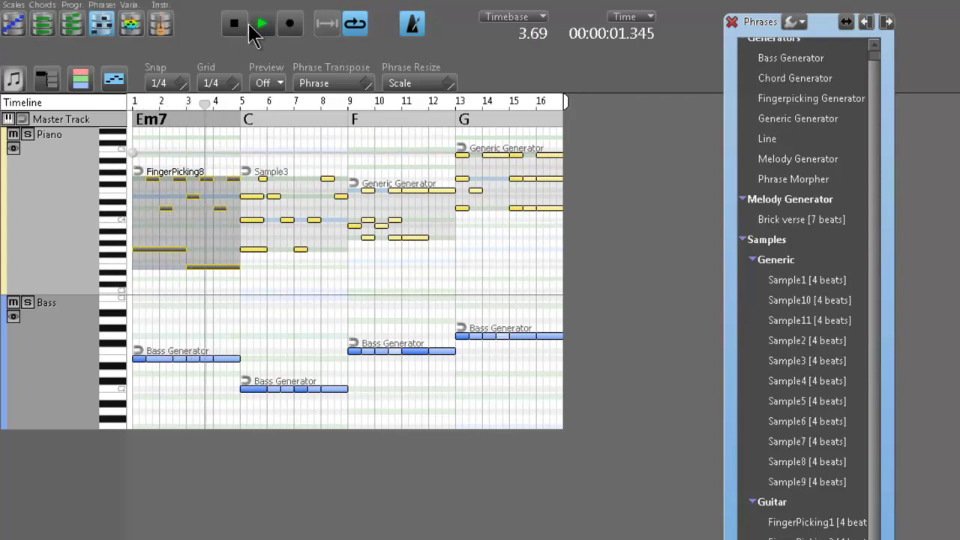
pyautogui.click(237, 30)
pyautogui.hotkey('ctrl', 'z')
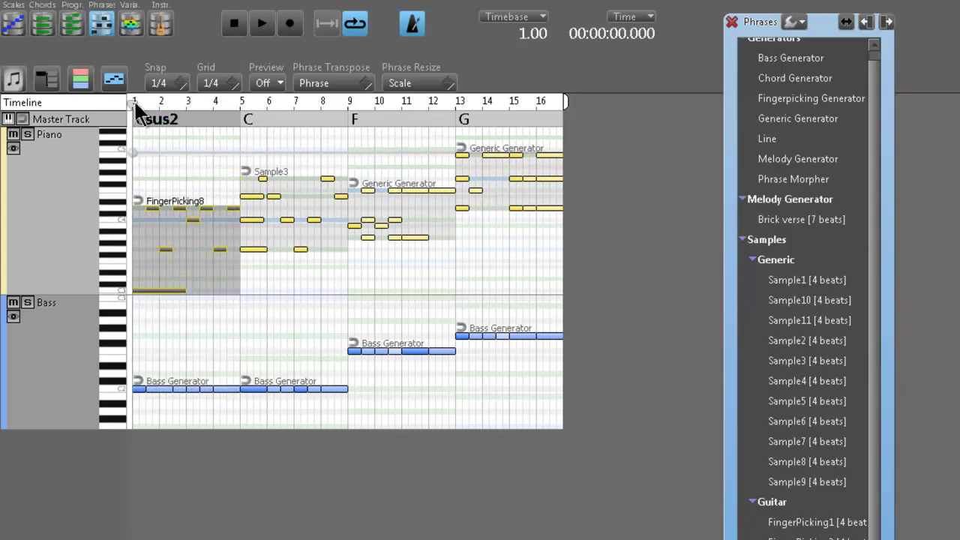
# Set the first chord to Csus2 and raise the FingerPicking8 phrase on the Piano track.
pyautogui.doubleClick(158, 118)
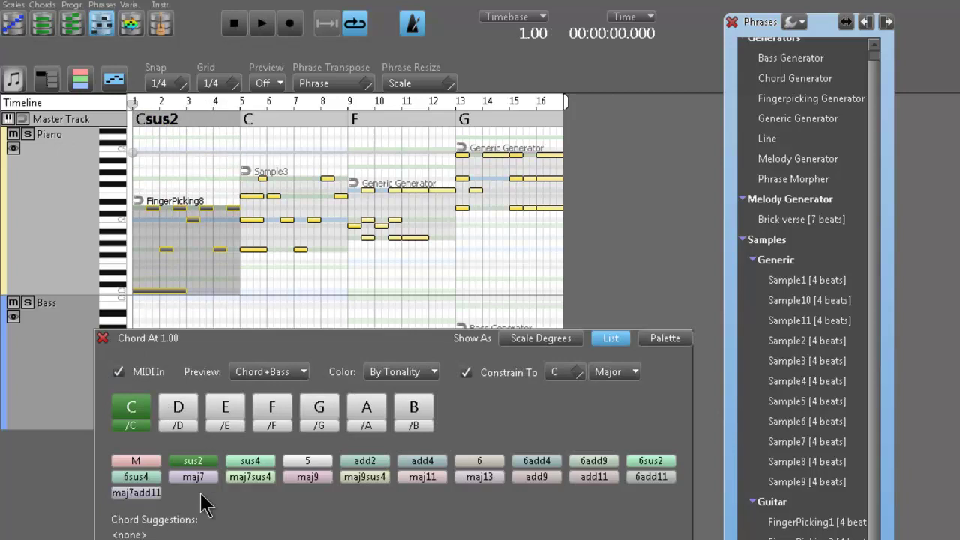
pyautogui.click(126, 460)
pyautogui.click(192, 460)
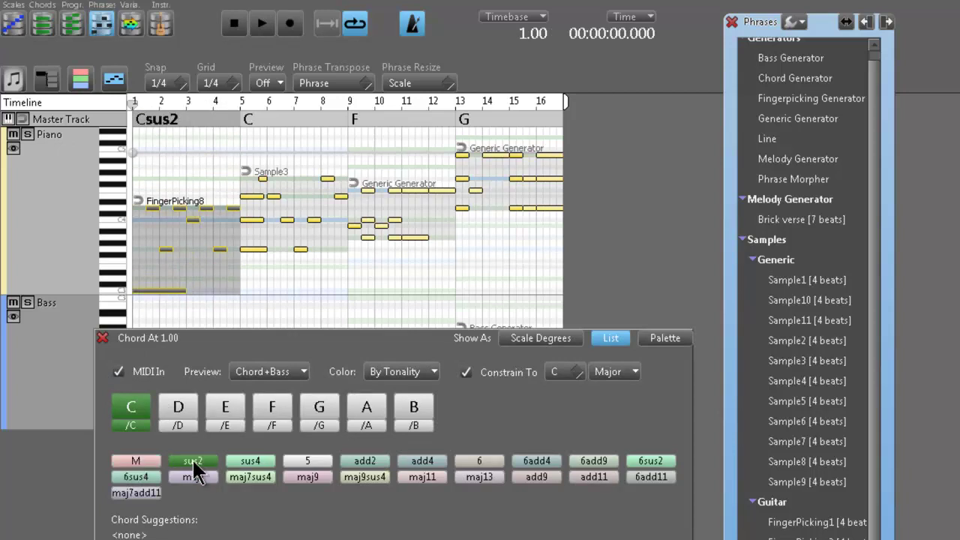
pyautogui.click(104, 339)
pyautogui.moveTo(183, 213); pyautogui.dragTo(187, 192)
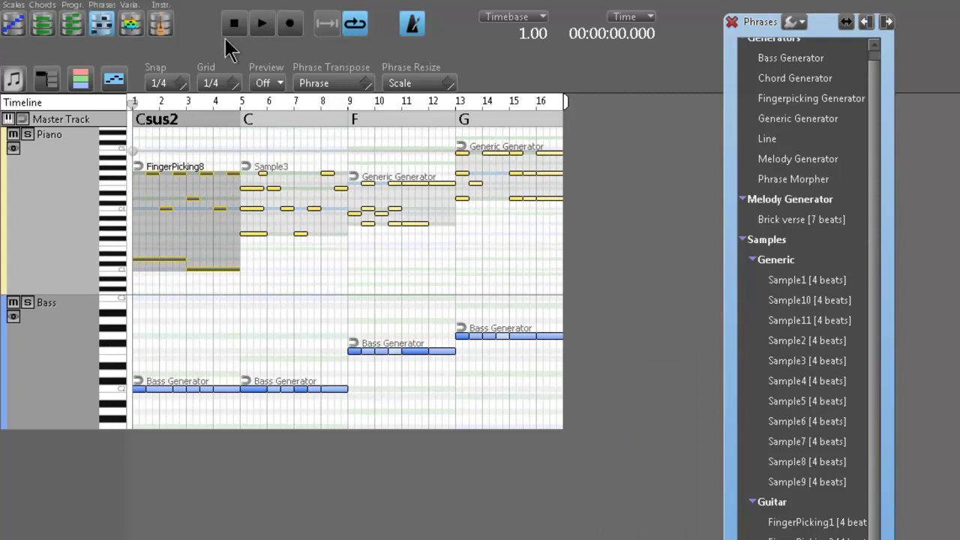
# After a listen, set the bar-5 chord to root F with sus2, then rewind.
pyautogui.click(262, 23)
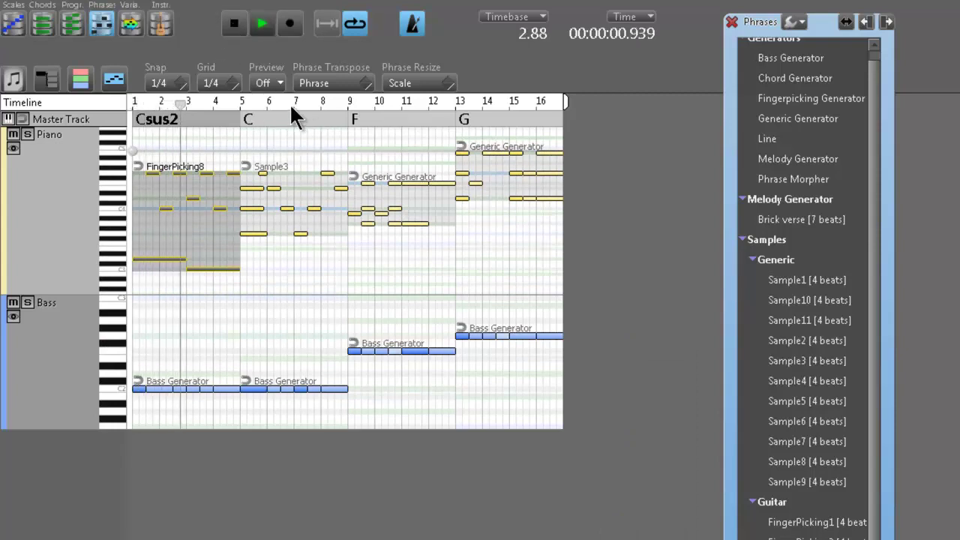
pyautogui.click(234, 24)
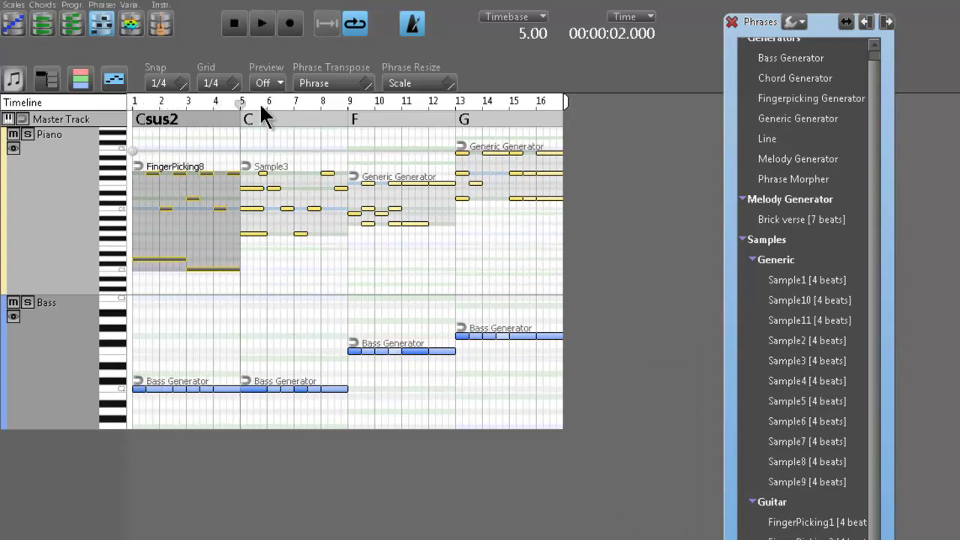
pyautogui.click(245, 118)
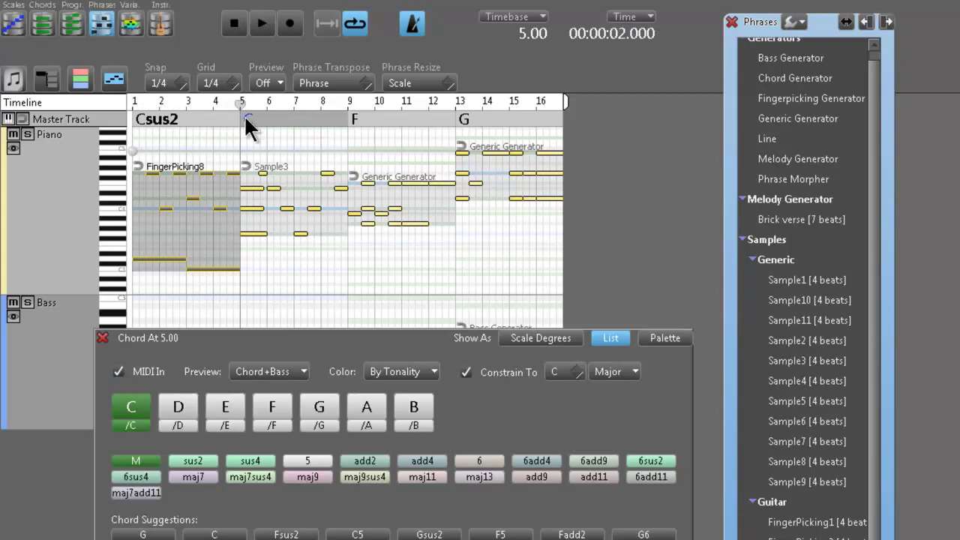
pyautogui.click(273, 416)
pyautogui.click(262, 459)
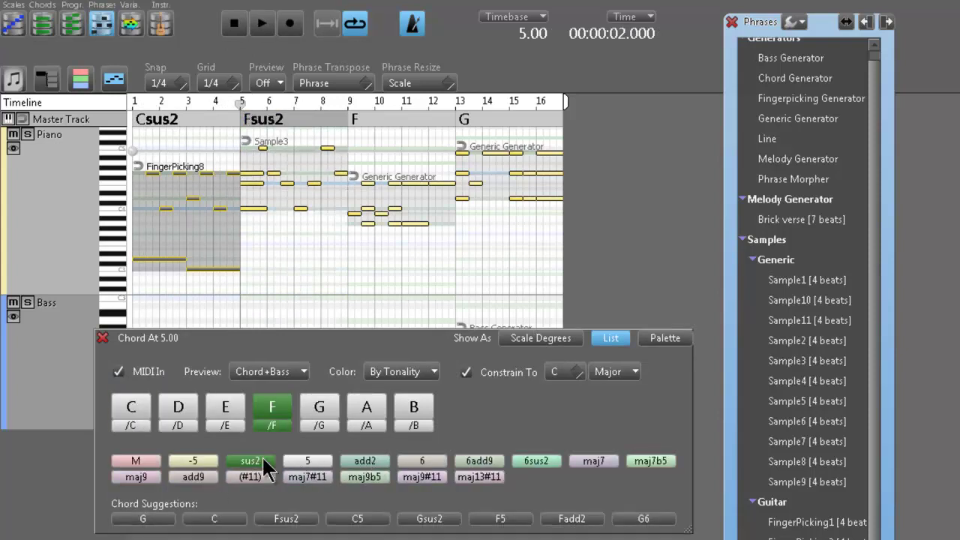
pyautogui.click(102, 337)
pyautogui.click(239, 24)
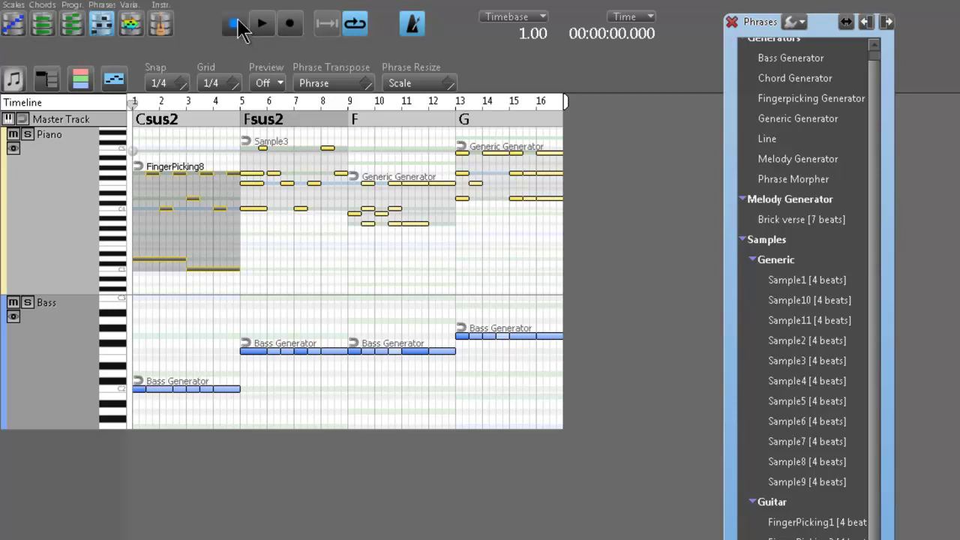
# Audition the arrangement and replace FingerPicking8 under Csus2 with the Sample3 phrase.
pyautogui.click(266, 28)
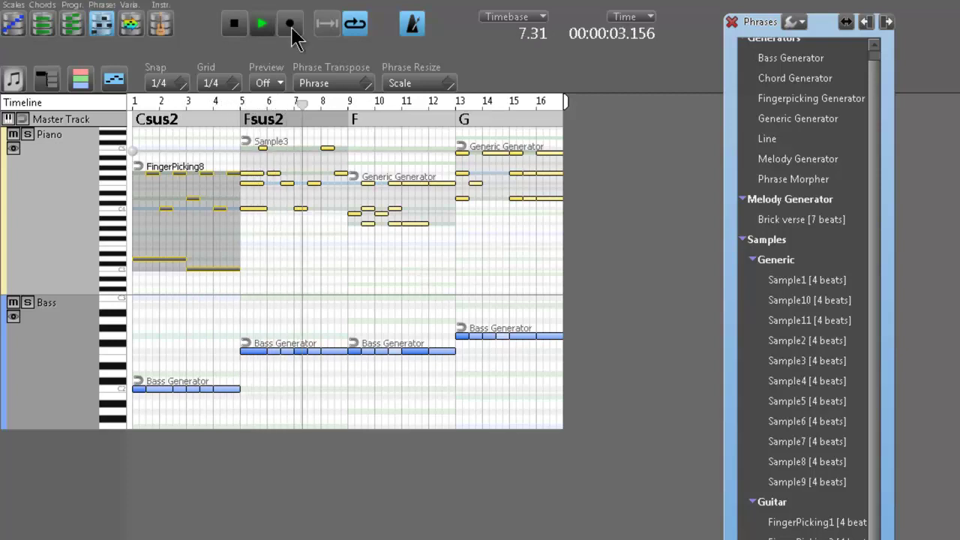
pyautogui.click(234, 23)
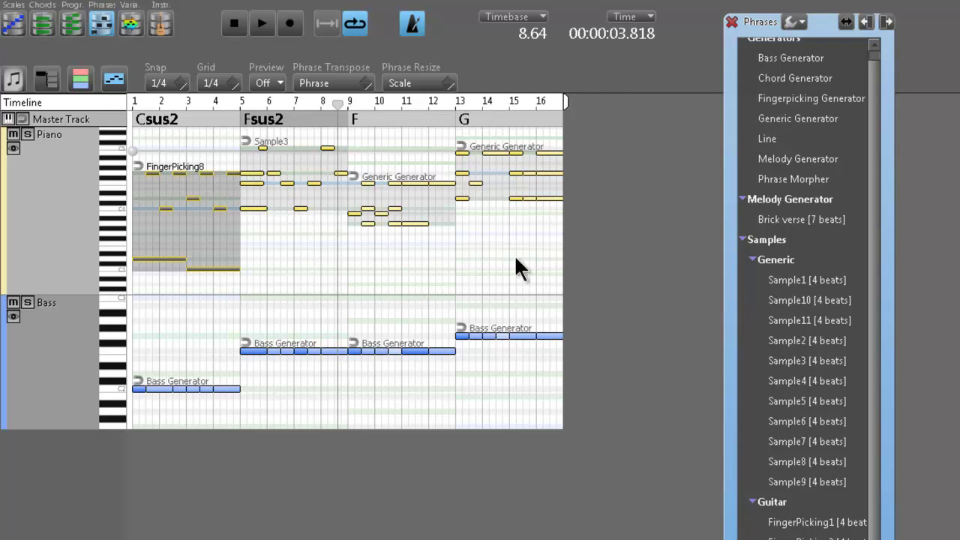
pyautogui.moveTo(806, 368); pyautogui.dragTo(135, 204)
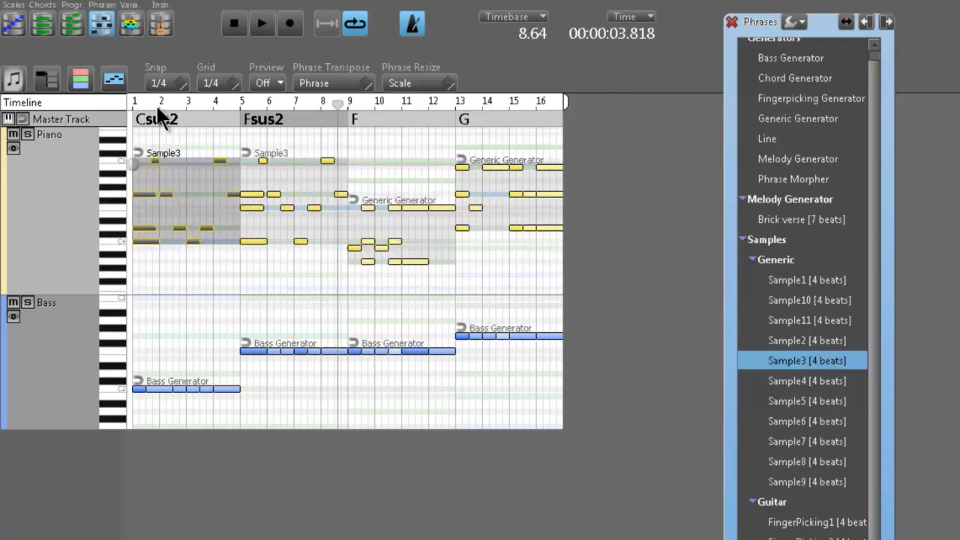
pyautogui.click(242, 28)
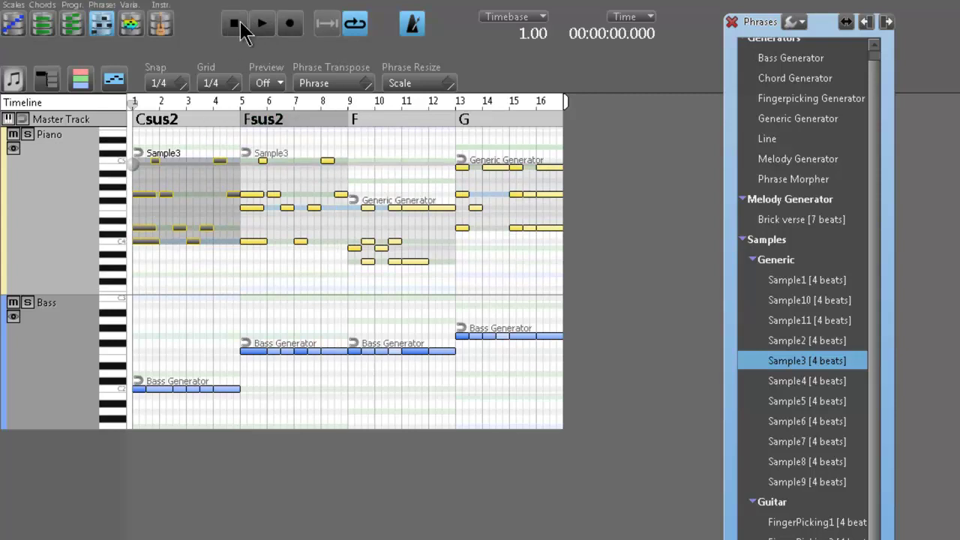
pyautogui.hotkey('ctrl', 'z')
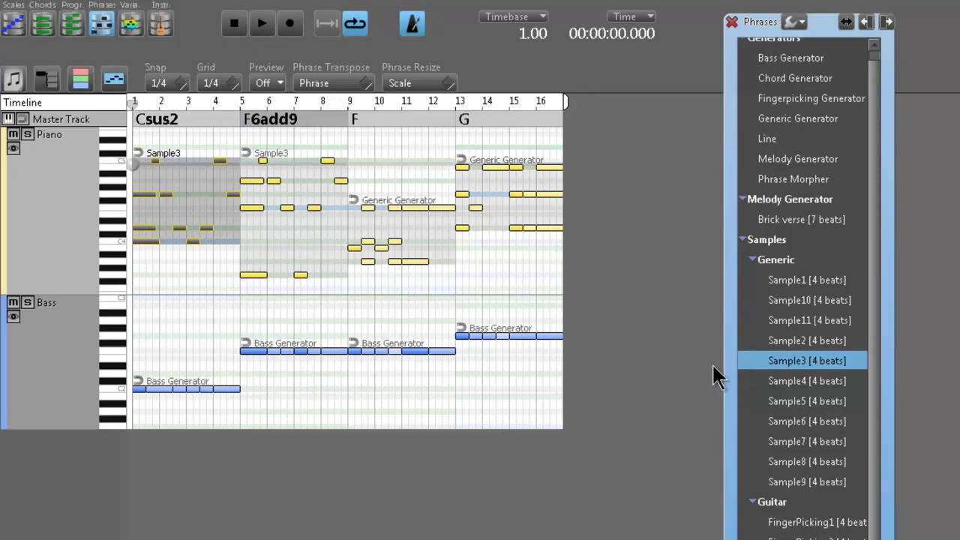
# Make the bar 5 piano phrase a Generic Generator using Triplet Rhythm and regenerate it.
pyautogui.click(773, 118)
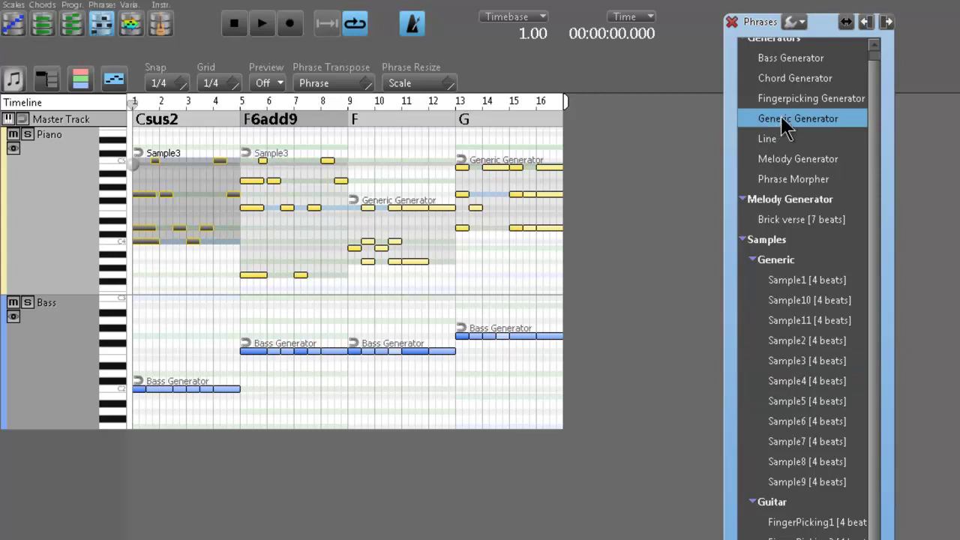
pyautogui.click(174, 185)
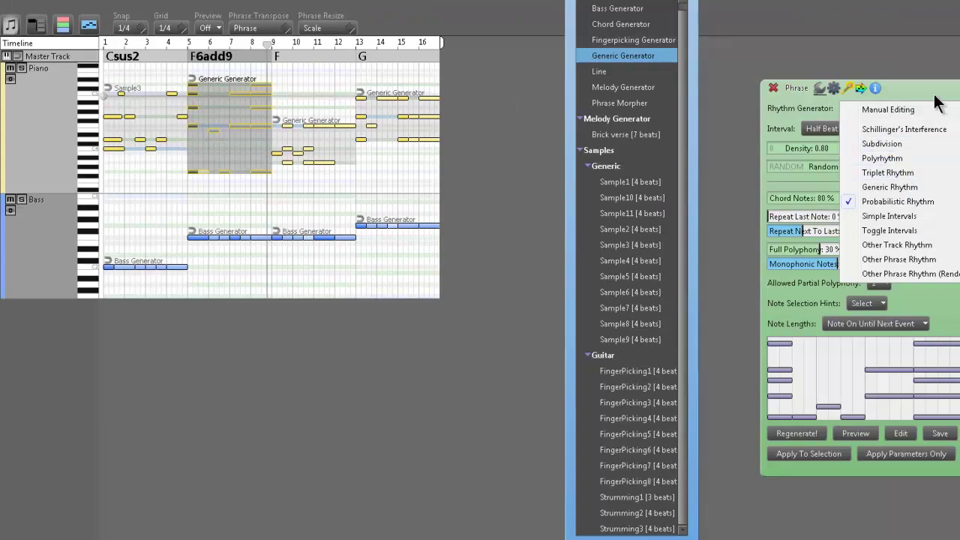
pyautogui.click(913, 173)
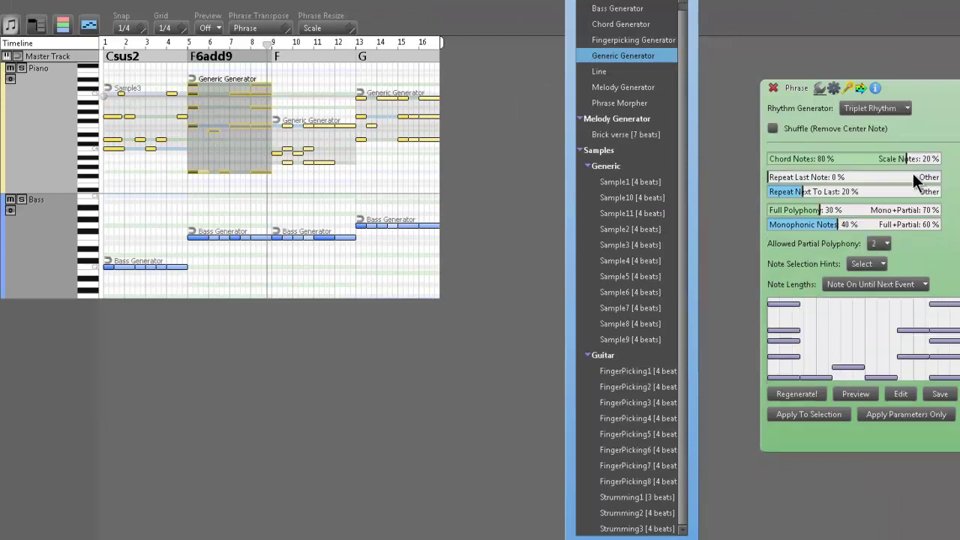
pyautogui.click(794, 394)
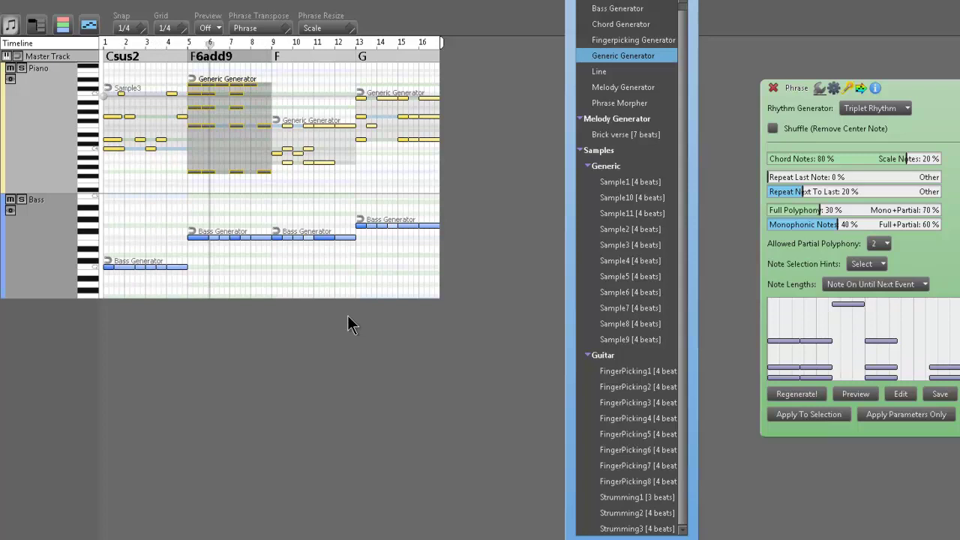
# Change the bar 5 chord to plain F, then regenerate and apply a new triplet pattern.
pyautogui.click(205, 57)
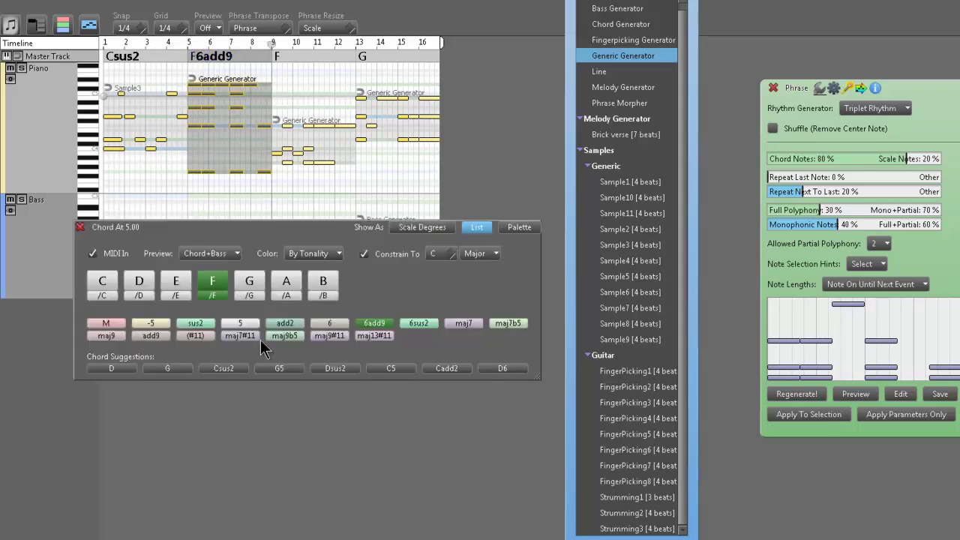
pyautogui.click(103, 324)
pyautogui.click(80, 226)
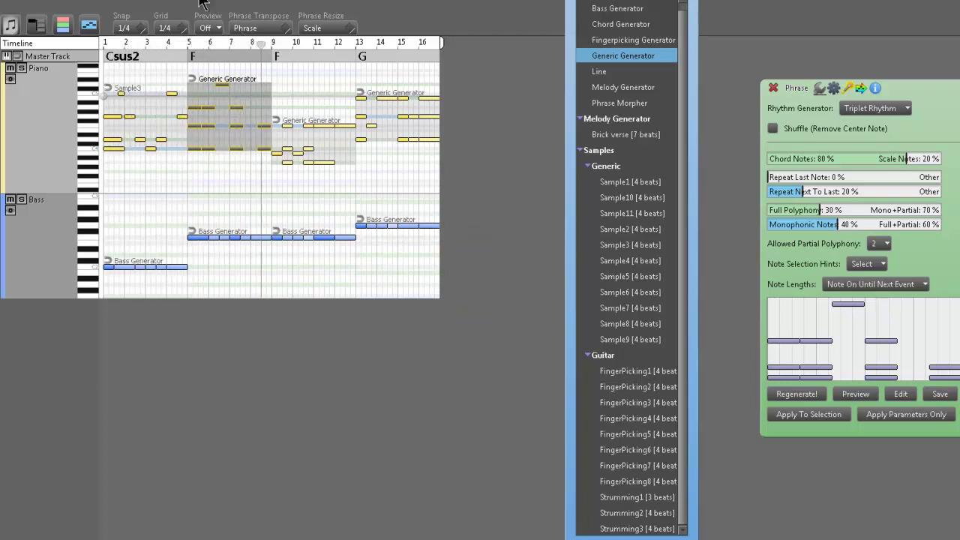
pyautogui.click(795, 394)
pyautogui.click(803, 416)
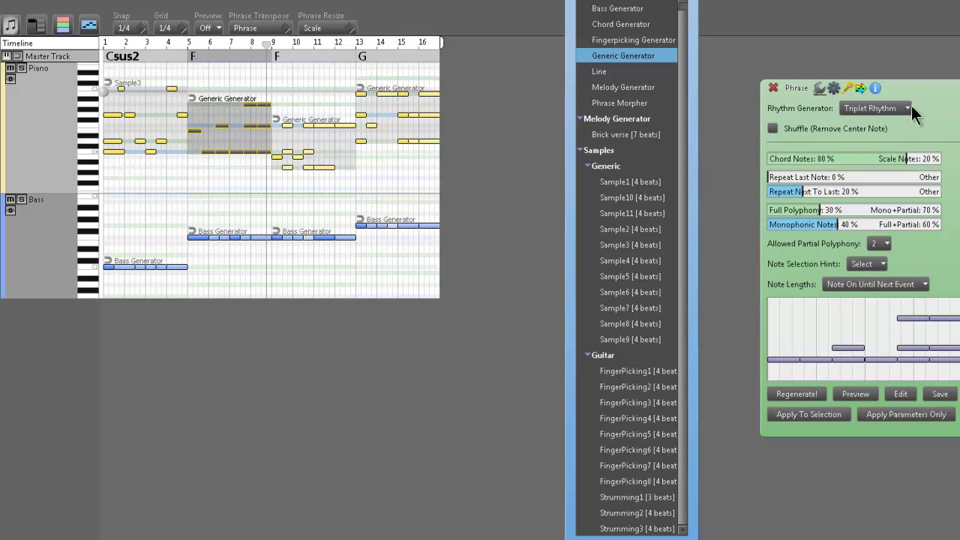
# Replace the bar 1 Sample3 phrase with a Generic Generator using Polyrhythm and regenerate it.
pyautogui.click(141, 116)
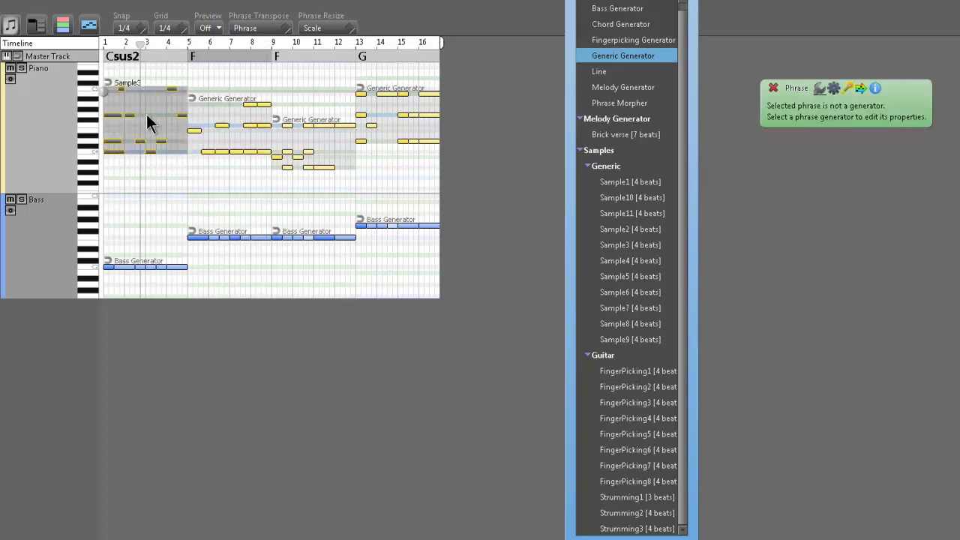
pyautogui.moveTo(620, 64); pyautogui.dragTo(113, 116)
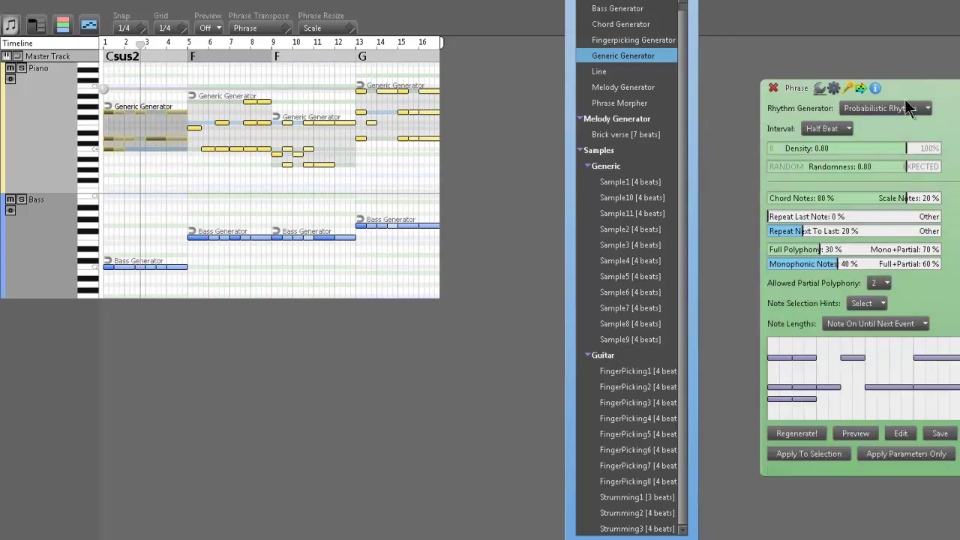
pyautogui.click(893, 108)
pyautogui.click(905, 162)
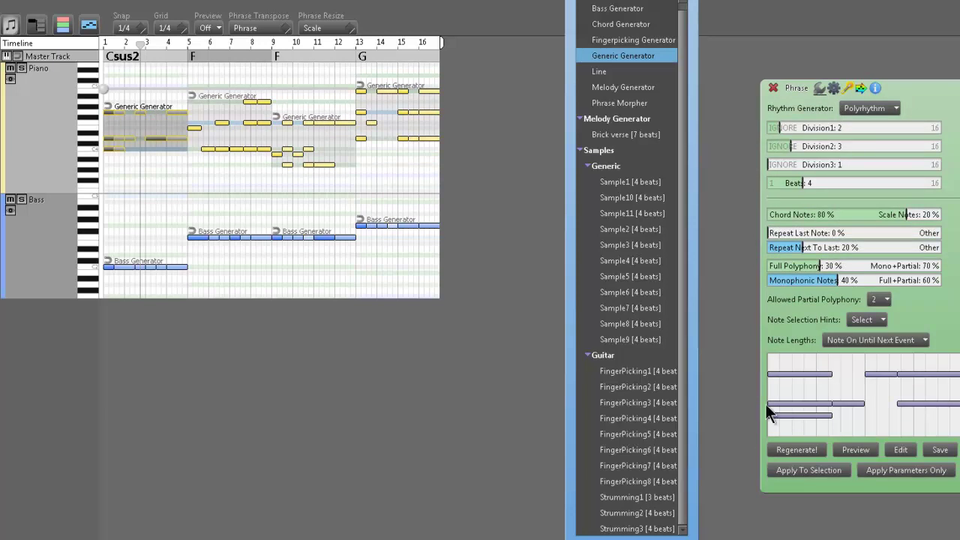
pyautogui.click(794, 448)
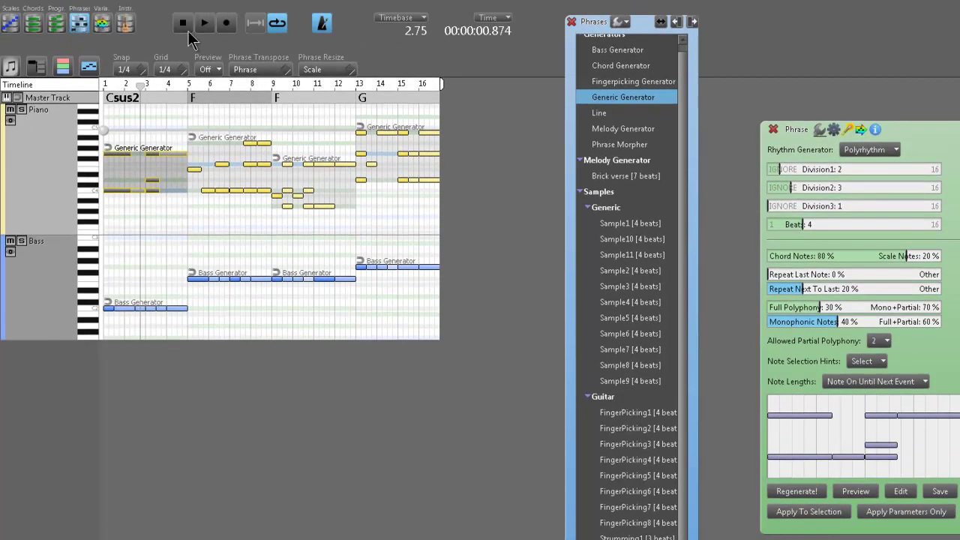
# Play the arrangement from the start several times to hear the new polyrhythm phrase.
pyautogui.click(182, 22)
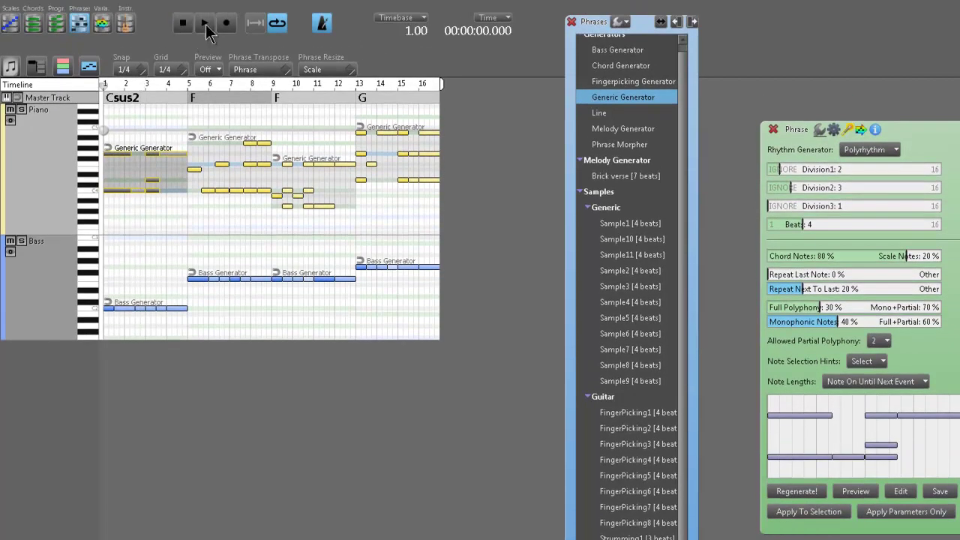
pyautogui.click(206, 25)
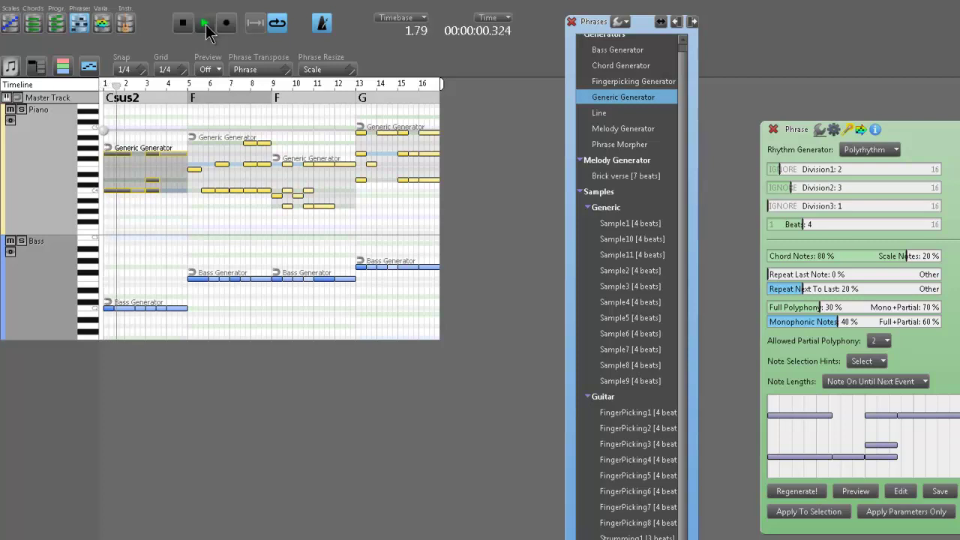
pyautogui.click(185, 24)
pyautogui.click(206, 24)
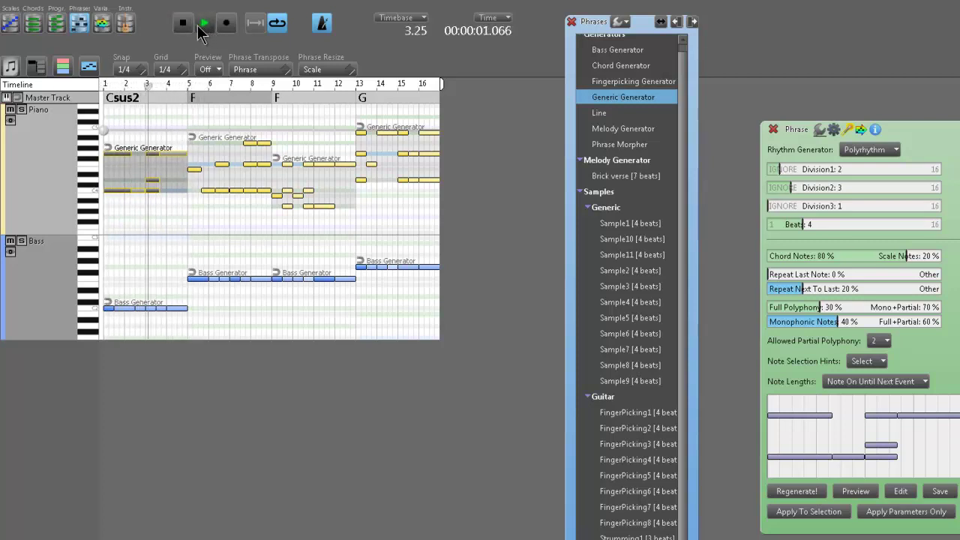
pyautogui.click(184, 23)
pyautogui.click(207, 24)
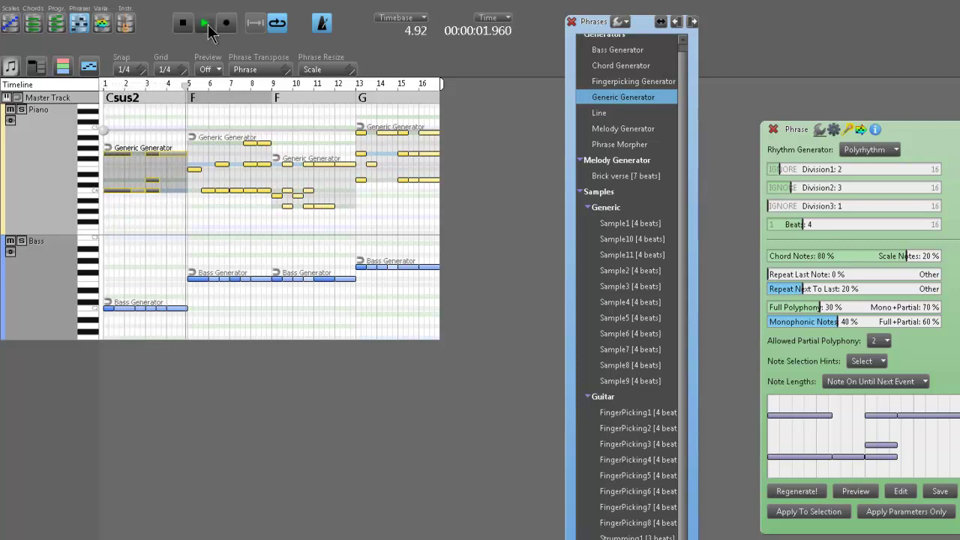
pyautogui.click(190, 23)
# Switch the bar 5 phrase to Subdivision rhythm, regenerate and apply it, then play it back.
pyautogui.click(253, 159)
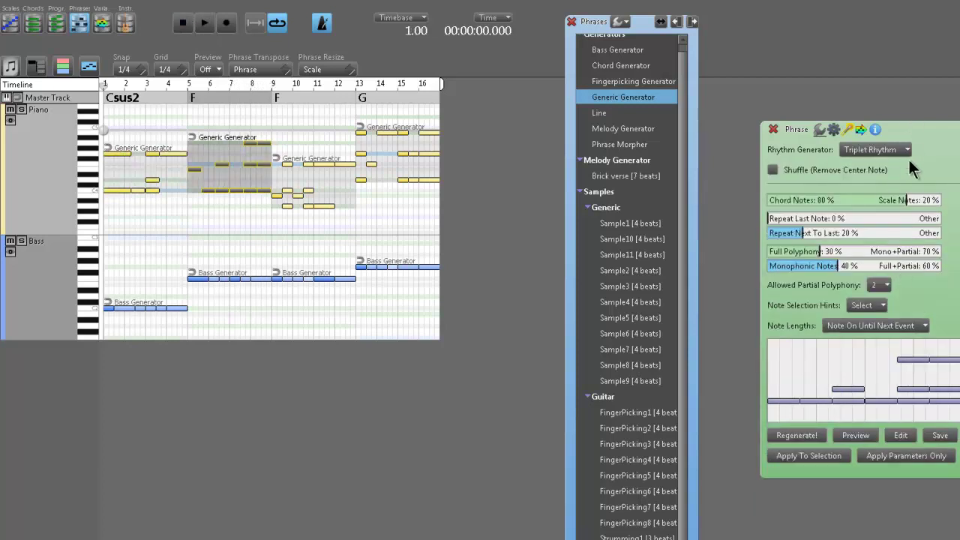
pyautogui.click(908, 150)
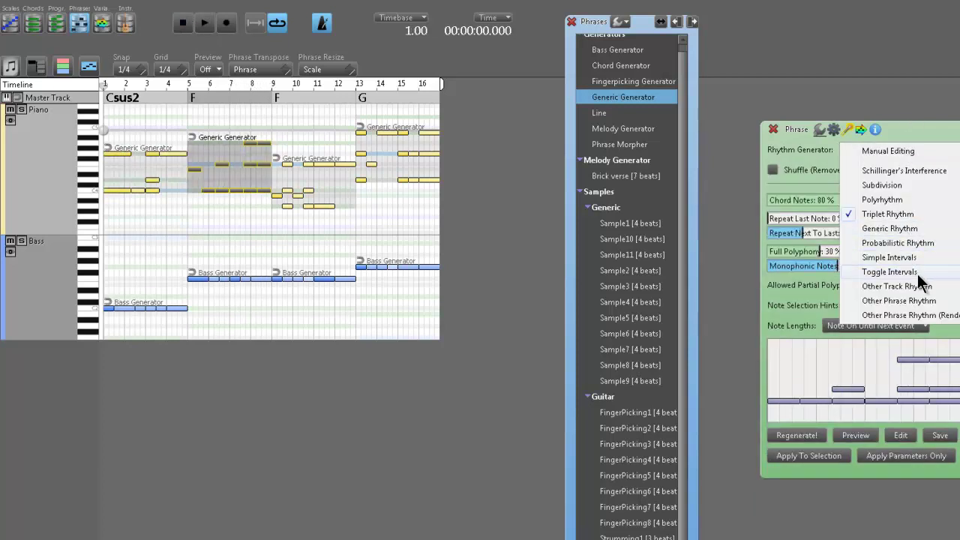
pyautogui.click(912, 185)
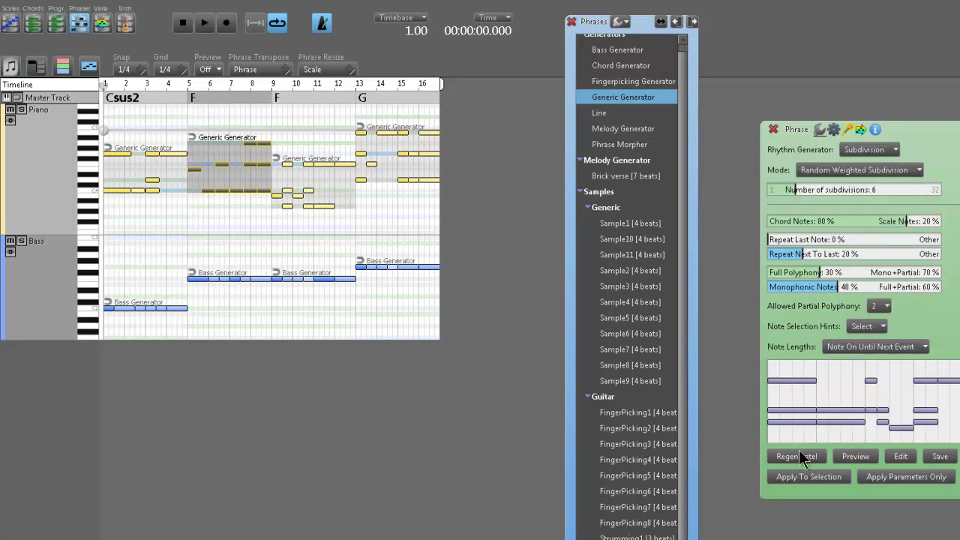
pyautogui.click(798, 458)
pyautogui.click(811, 479)
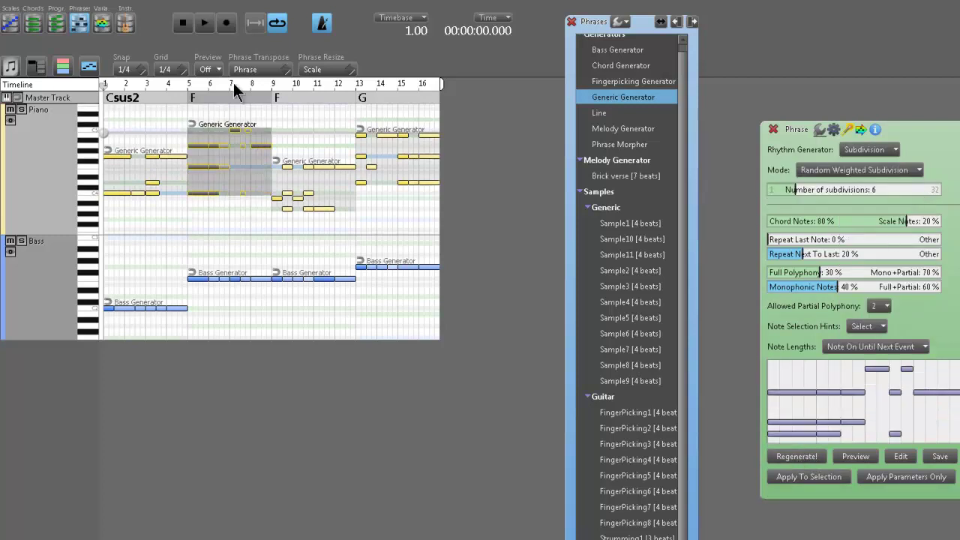
pyautogui.click(205, 24)
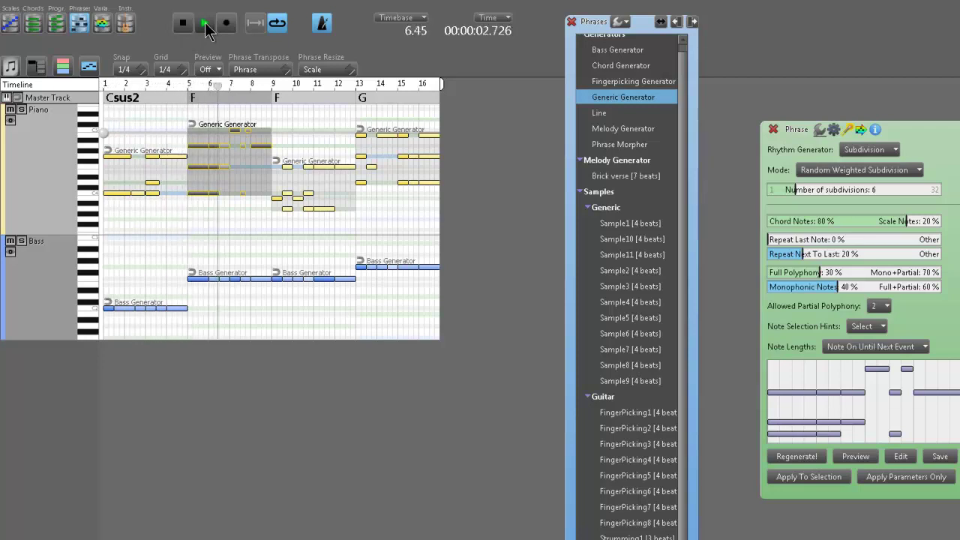
pyautogui.click(191, 23)
pyautogui.click(191, 24)
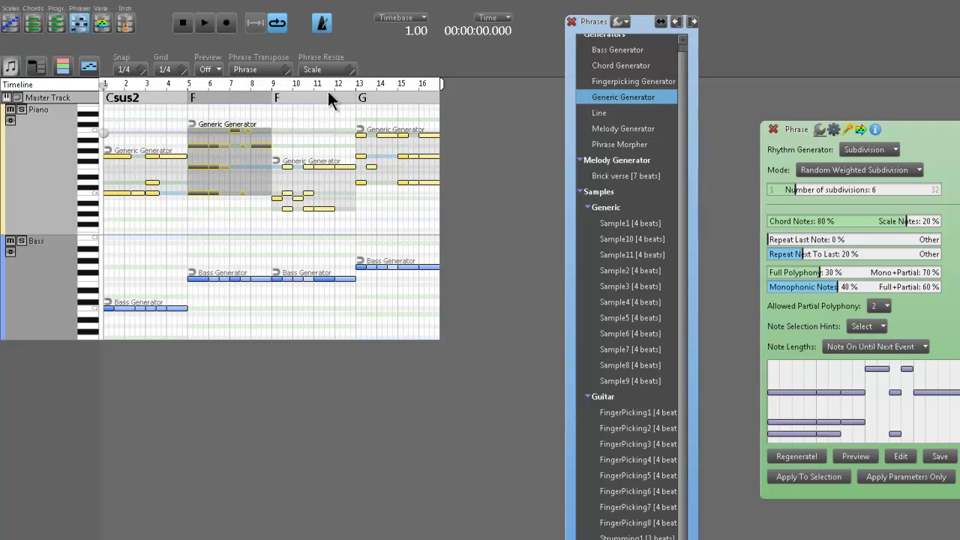
pyautogui.moveTo(328, 91)
pyautogui.click(209, 25)
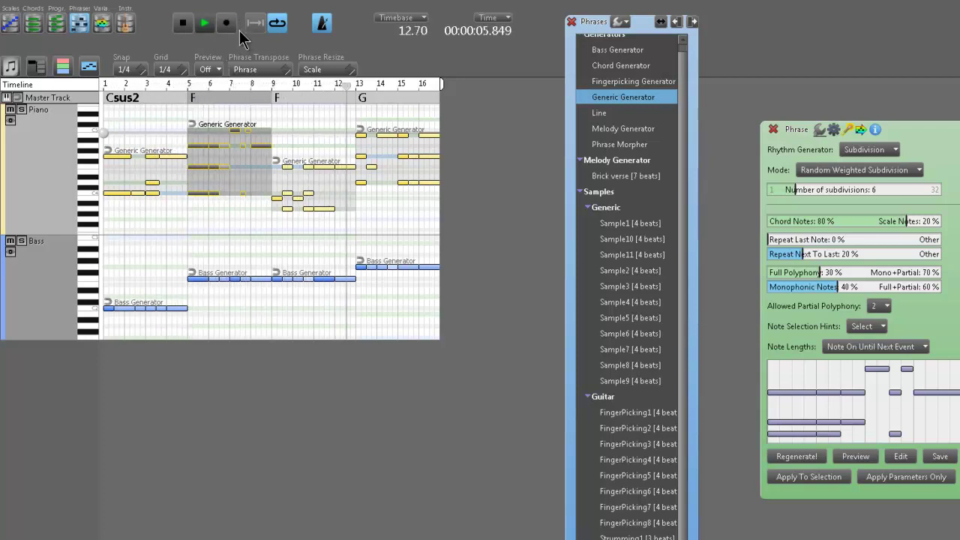
pyautogui.click(184, 25)
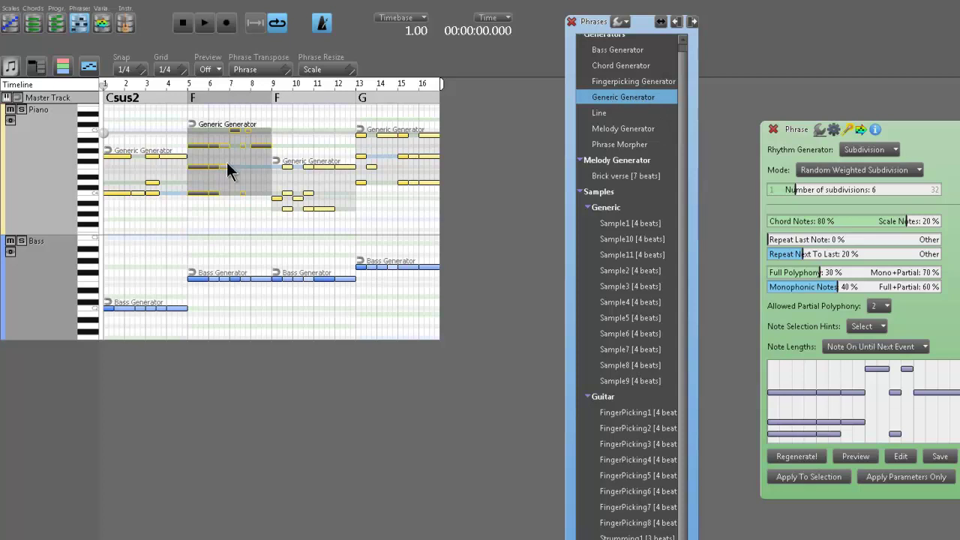
pyautogui.click(139, 164)
# Keep the phrase on Polyrhythm and turn the opening chord into Csus2/G.
pyautogui.click(869, 149)
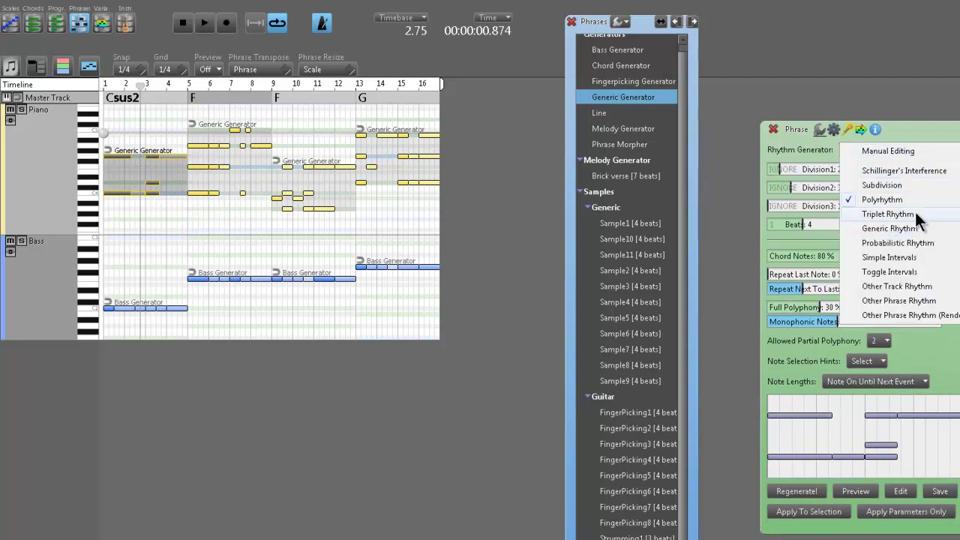
pyautogui.click(903, 130)
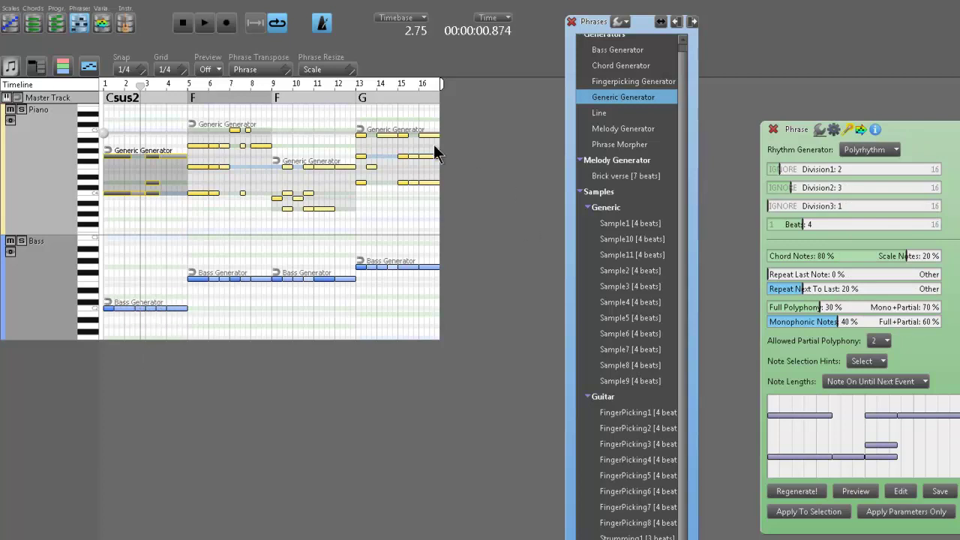
pyautogui.click(127, 100)
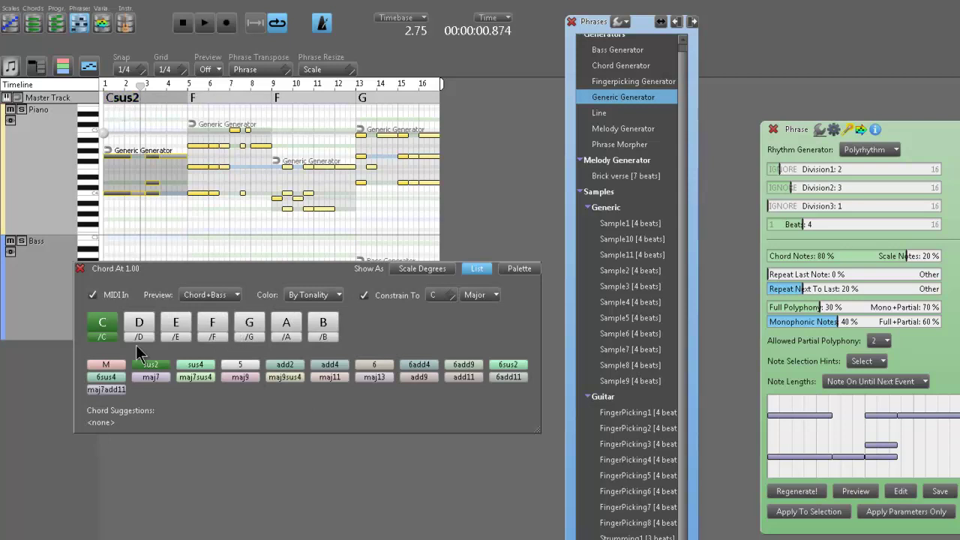
pyautogui.click(256, 335)
pyautogui.click(81, 270)
# Play from the start, then change the bar 5 chord to F/E.
pyautogui.click(182, 22)
pyautogui.click(204, 23)
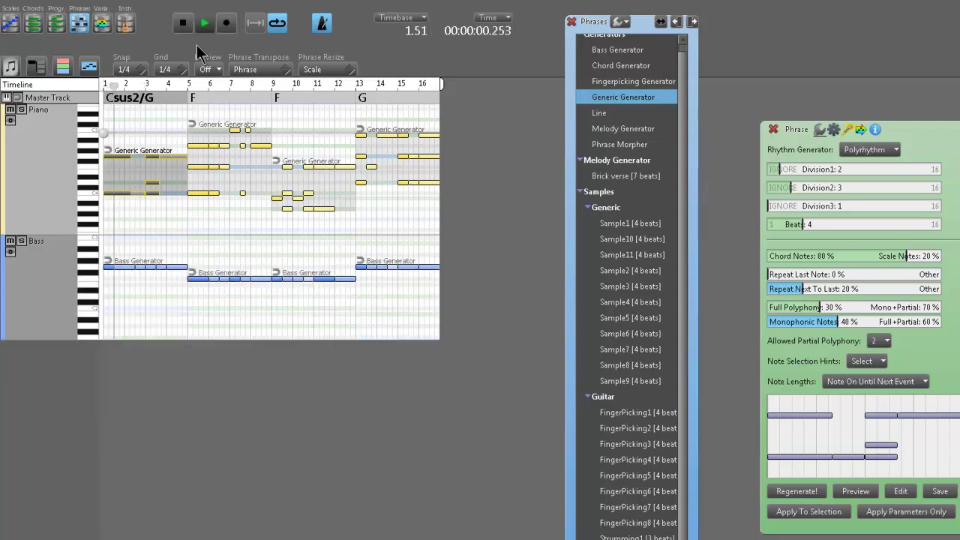
pyautogui.doubleClick(189, 290)
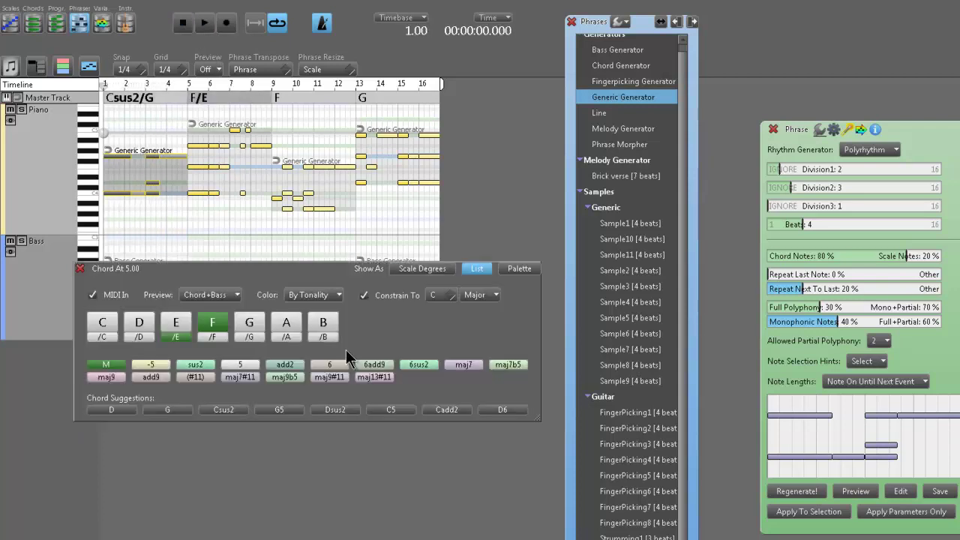
pyautogui.click(80, 269)
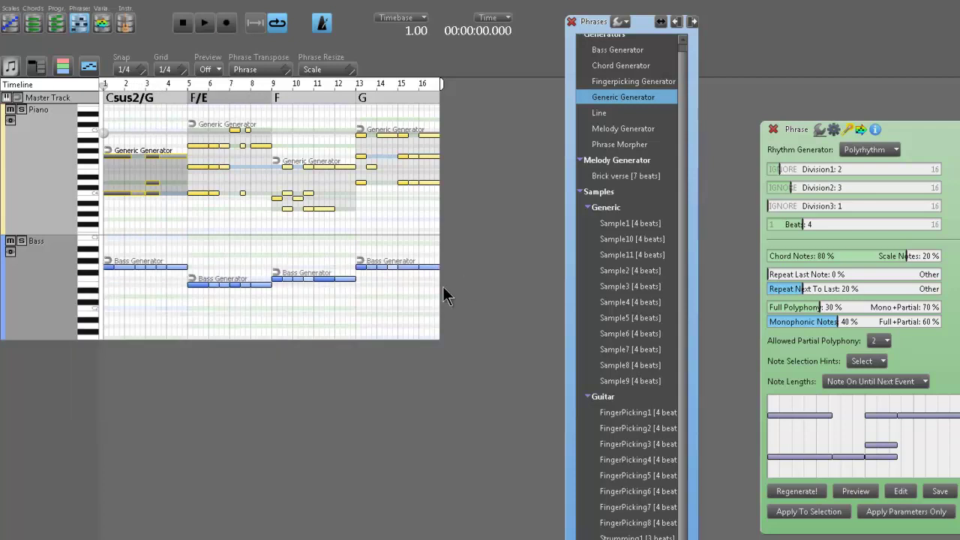